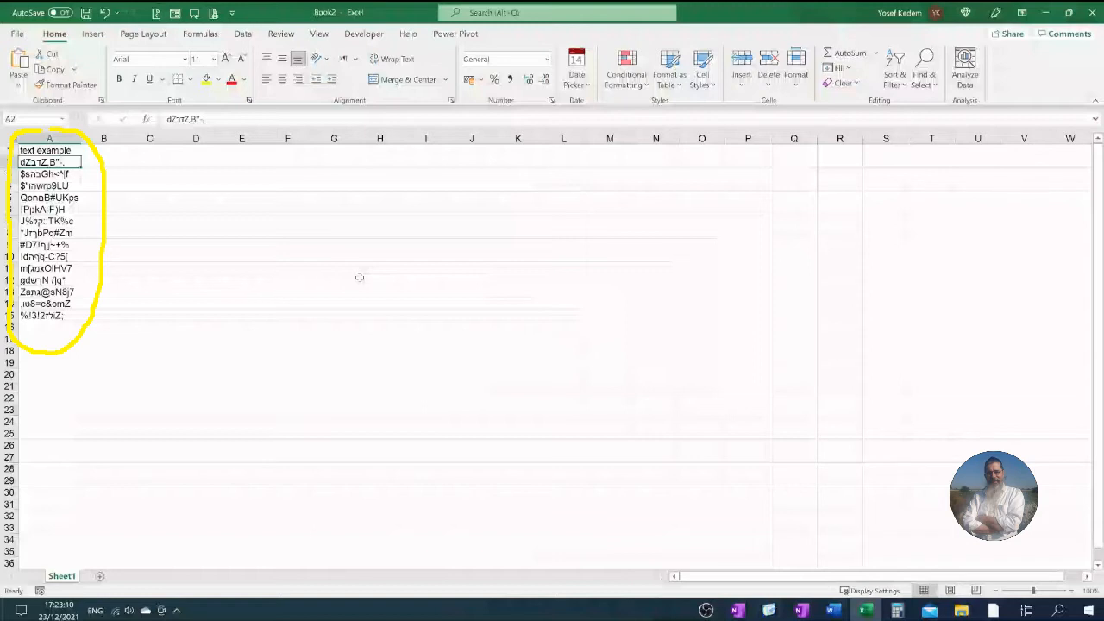
Load the range A1:A15 into Power Query as a table with headers.
{"action": "left_click", "coordinate": [242, 33]}
{"action": "left_click", "coordinate": [119, 67]}
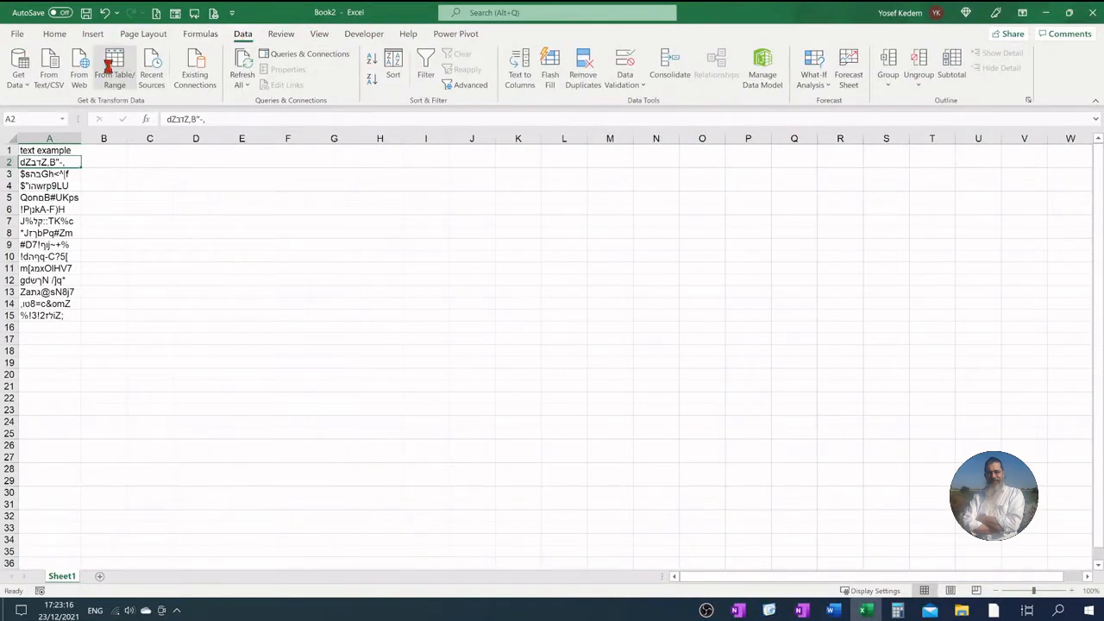
{"action": "left_click", "coordinate": [388, 361]}
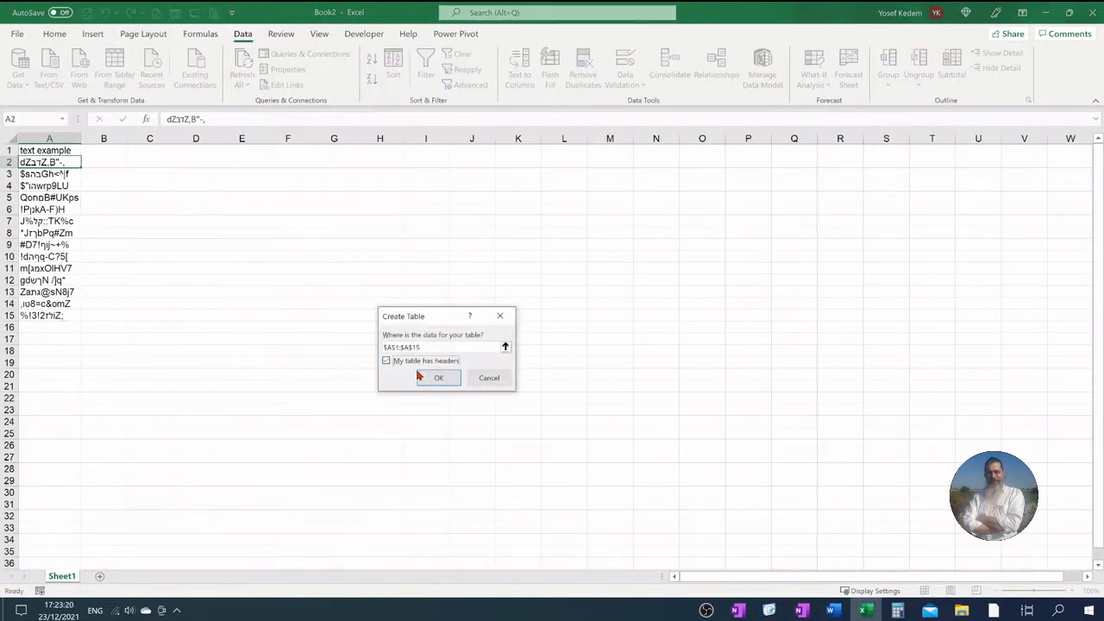
{"action": "left_click", "coordinate": [420, 377]}
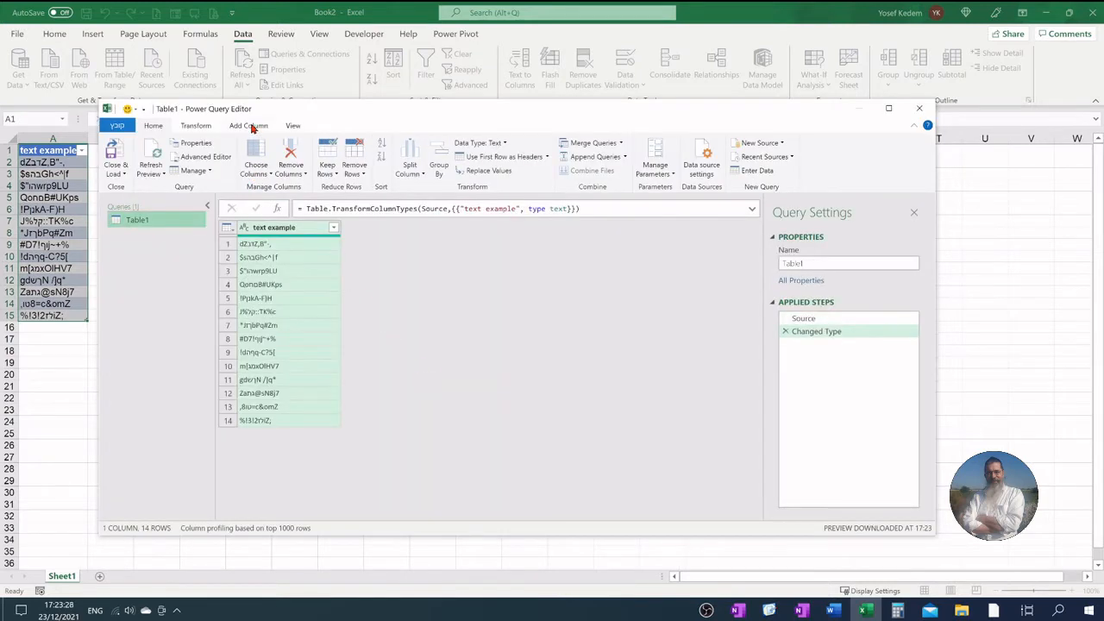
Start a new custom column in the query and name it "only numbers".
{"action": "left_click", "coordinate": [253, 128]}
{"action": "left_click", "coordinate": [160, 156]}
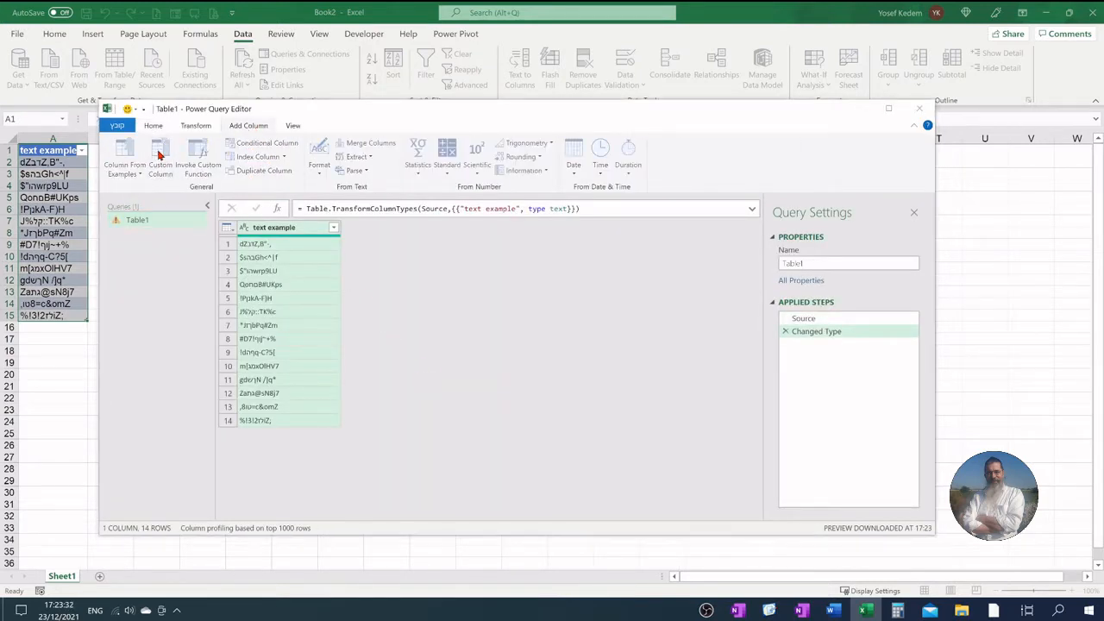
{"action": "left_click_drag", "start_coordinate": [377, 235], "coordinate": [349, 237]}
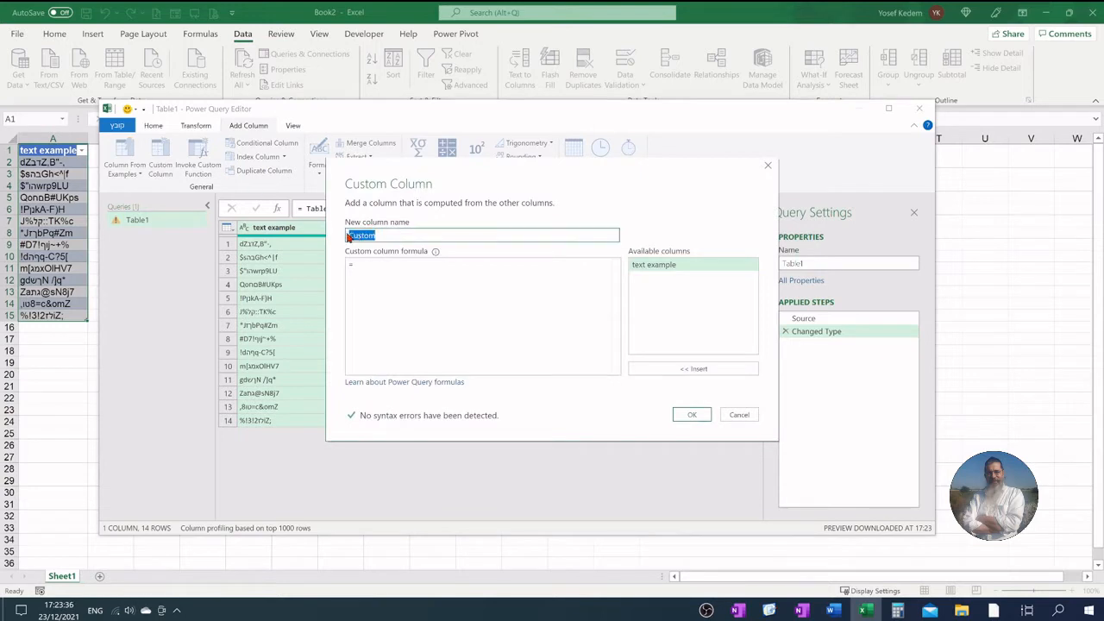
{"action": "type", "text": "onl"}
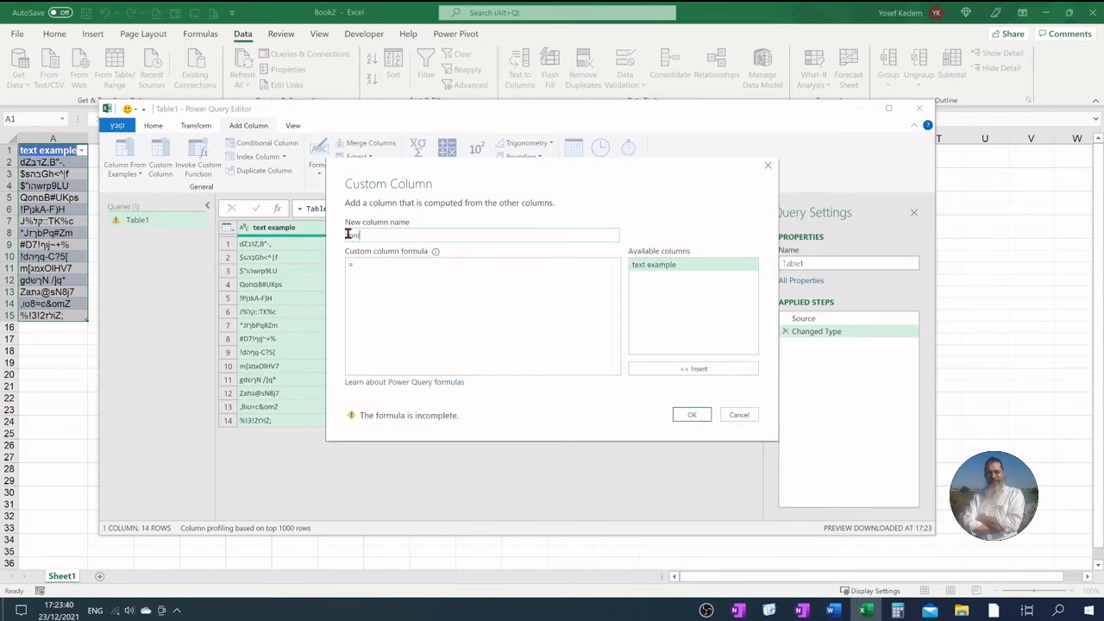
{"action": "type", "text": "y numbers"}
Enter the column formula Text.Select([text example], {"0".."9"}) and add the numbers column to the query.
{"action": "left_click", "coordinate": [379, 291]}
{"action": "type", "text": "te"}
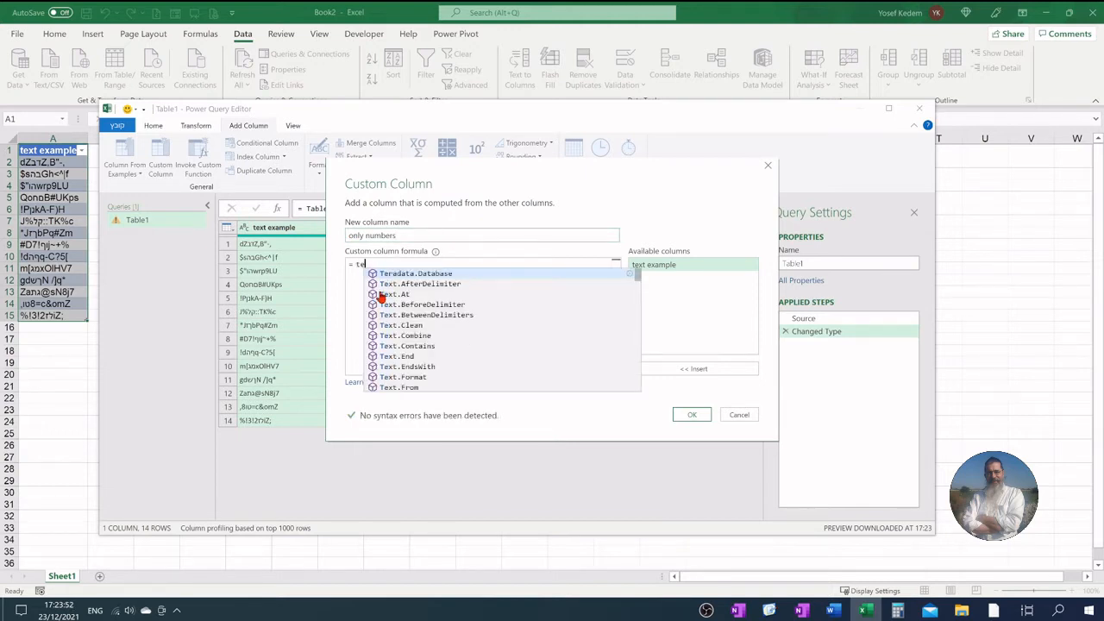
{"action": "scroll", "coordinate": [411, 291], "scroll_direction": "down", "scroll_amount": 7}
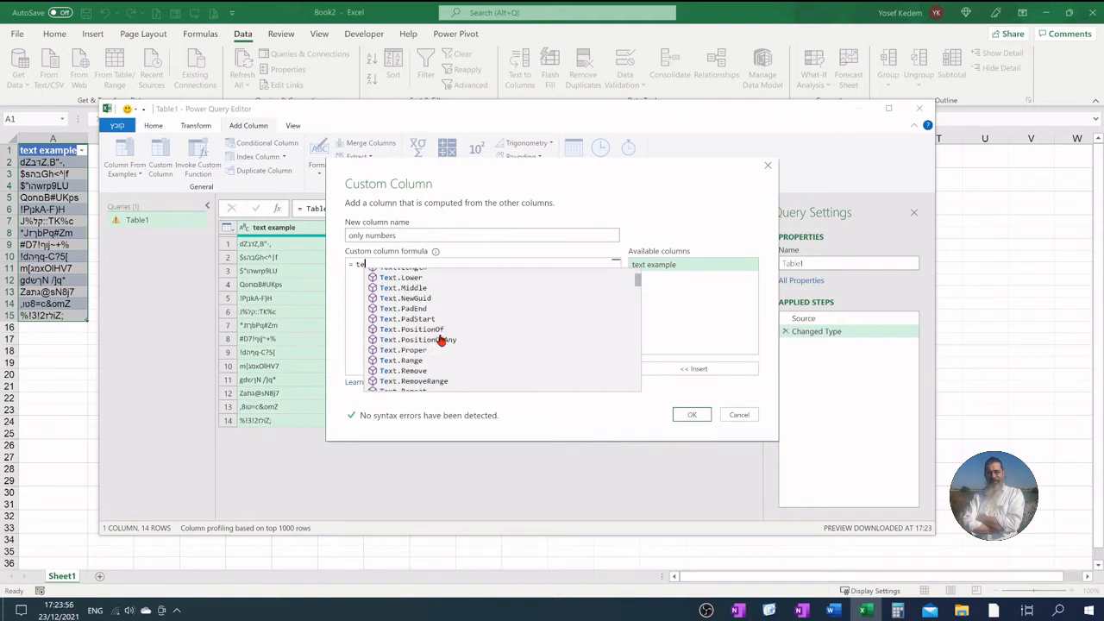
{"action": "double_click", "coordinate": [427, 338]}
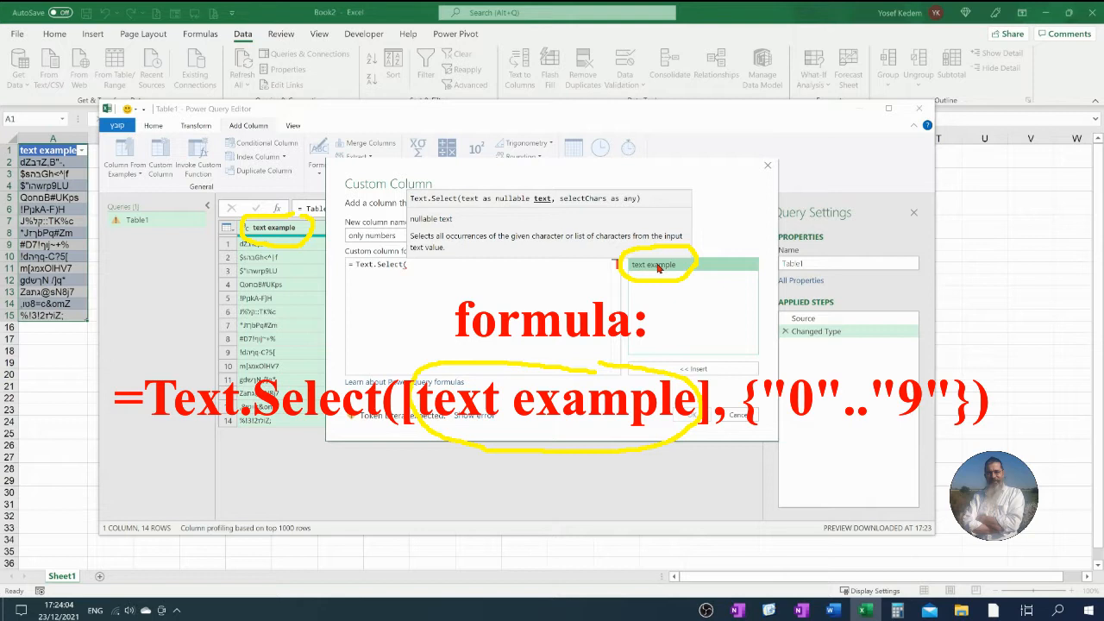
{"action": "double_click", "coordinate": [658, 266]}
{"action": "type", "text": ", "}
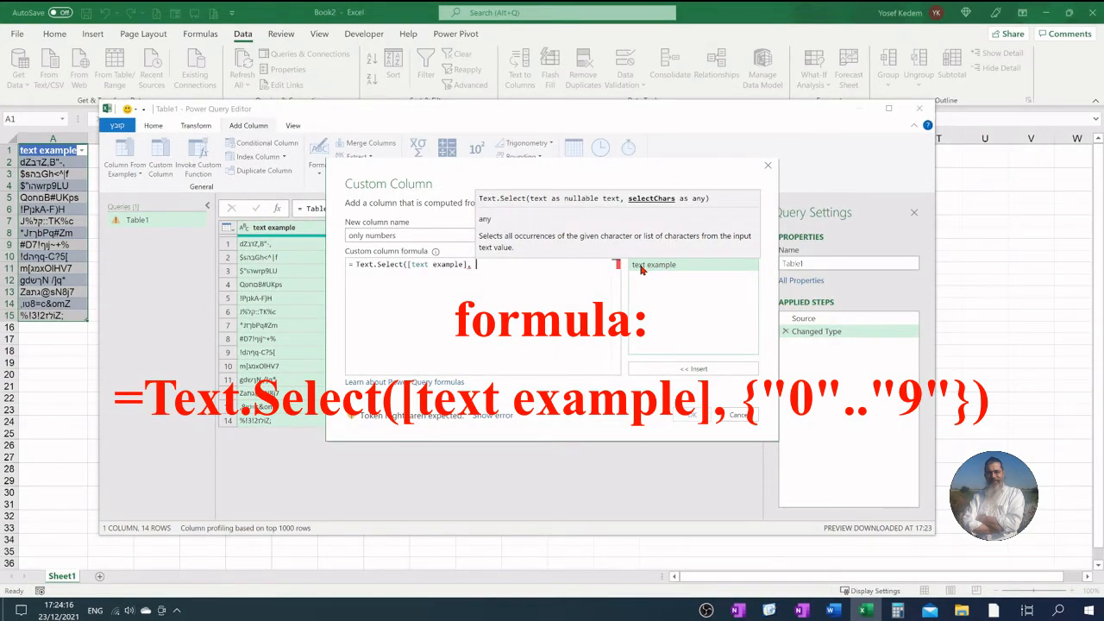
{"action": "type", "text": "{\""}
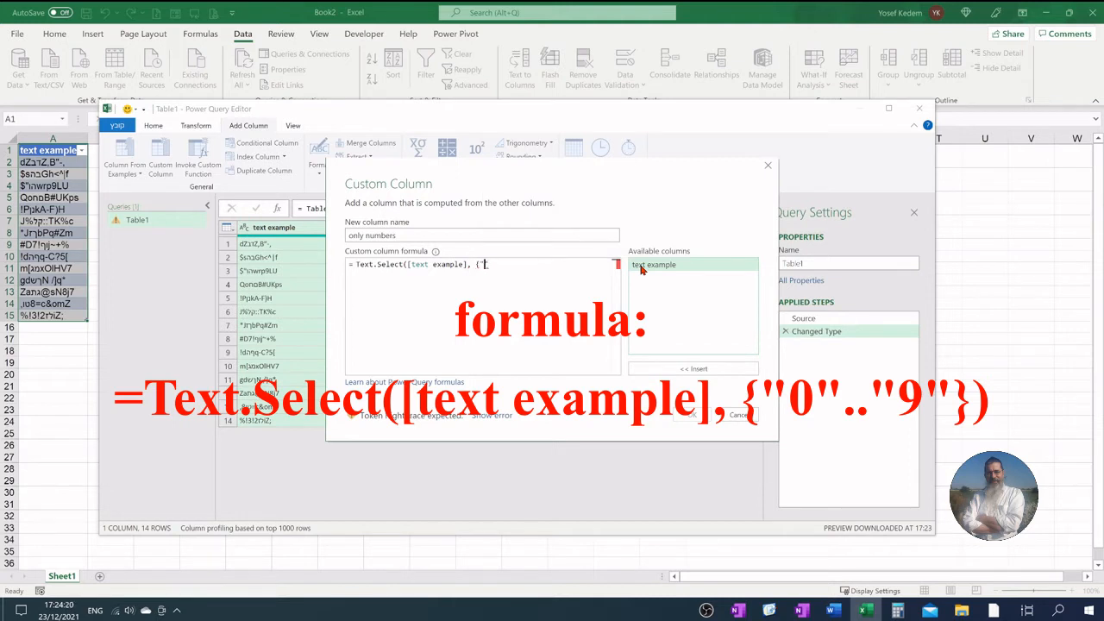
{"action": "type", "text": "0\"..\"9\"})"}
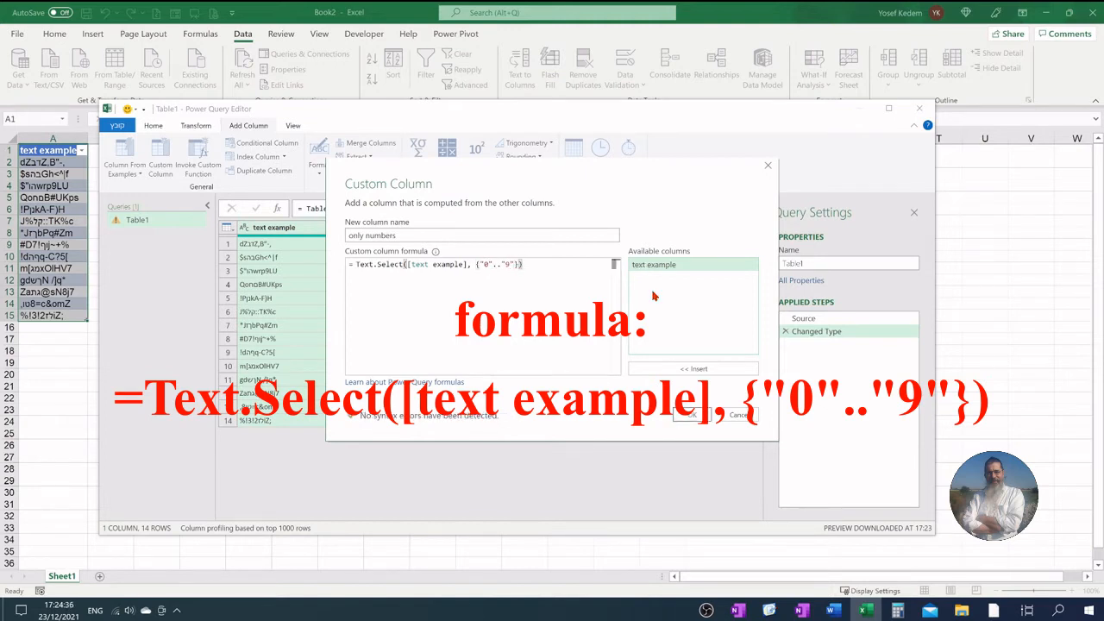
{"action": "left_click", "coordinate": [690, 415]}
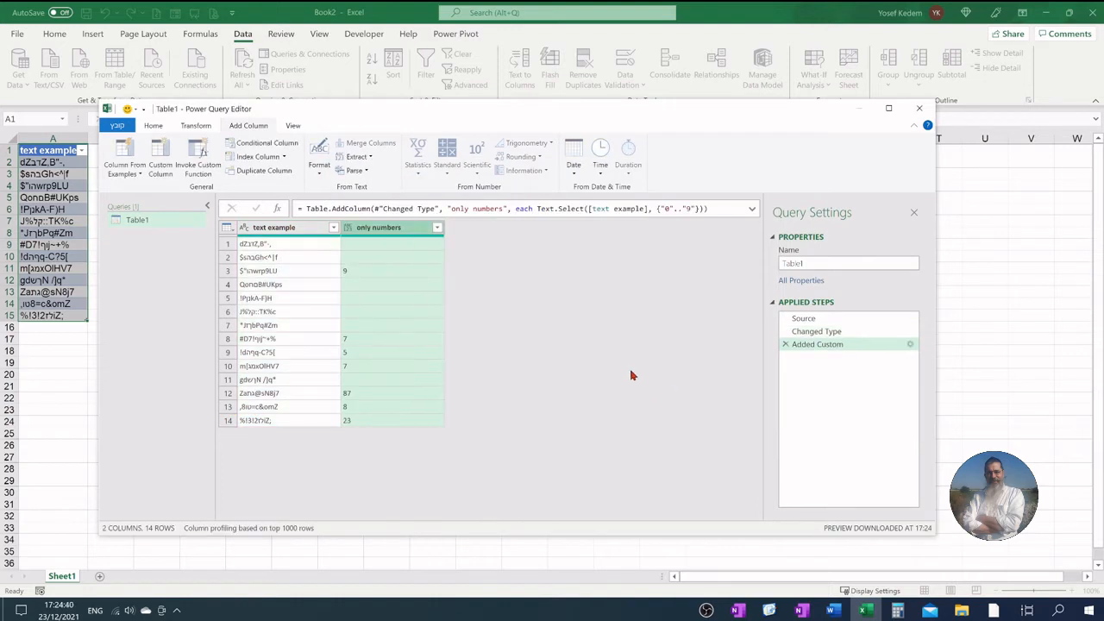
Start another custom column and name it "only upper case".
{"action": "left_click", "coordinate": [161, 164]}
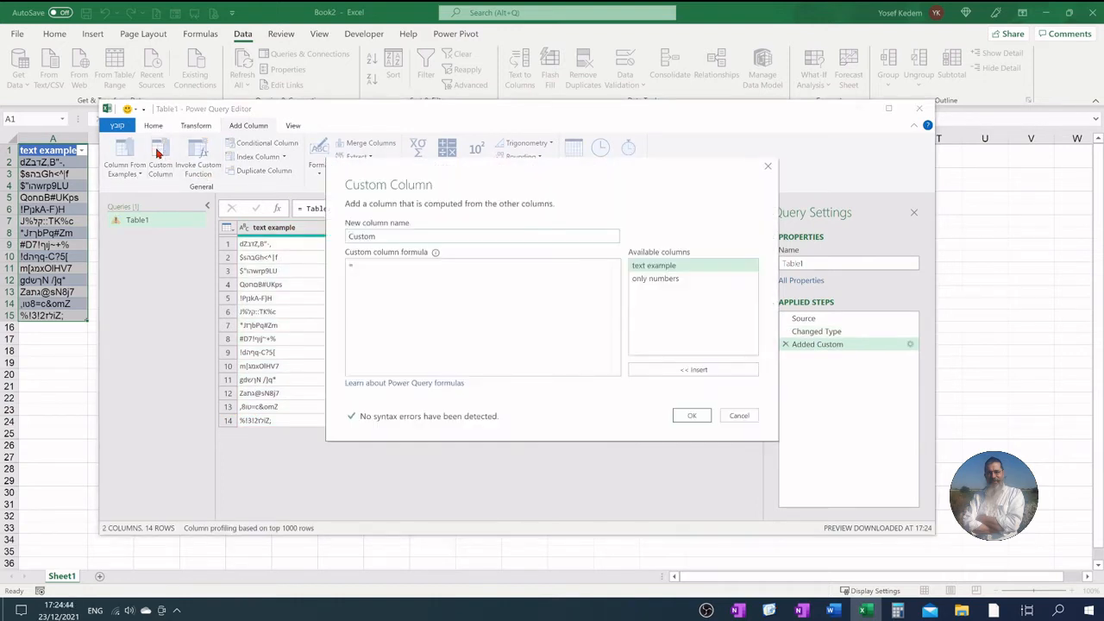
{"action": "left_click_drag", "start_coordinate": [377, 234], "coordinate": [350, 239]}
{"action": "left_click", "coordinate": [378, 301]}
{"action": "type", "text": "only"}
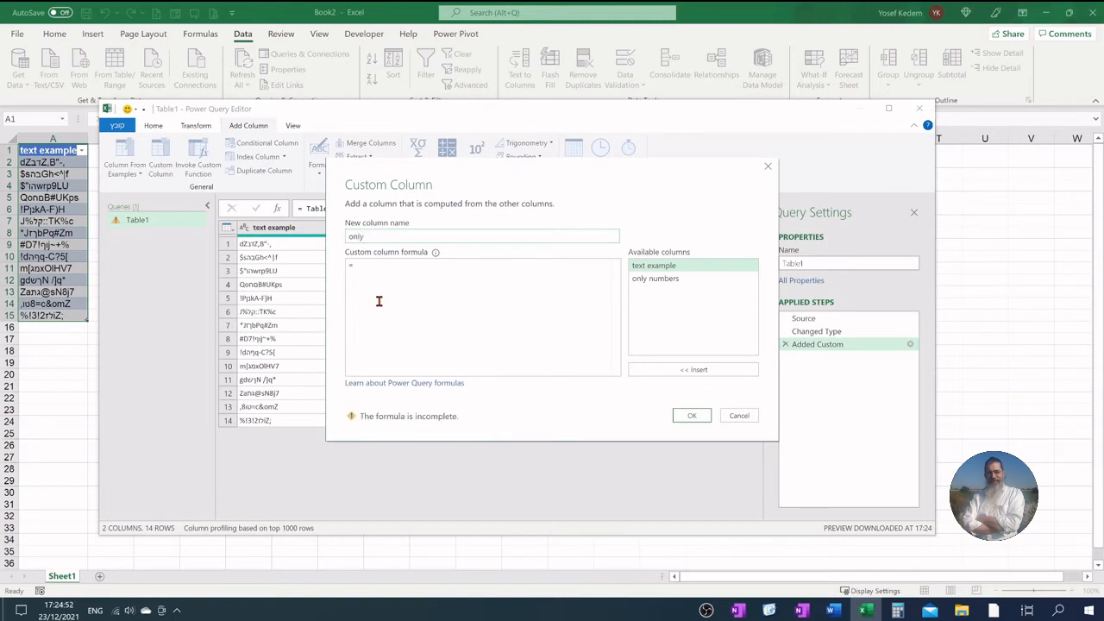
{"action": "type", "text": " upper case"}
Enter the column formula Text.Select([text example], {"A".."Z"}) and add the upper-case column to the query.
{"action": "left_click", "coordinate": [383, 268]}
{"action": "type", "text": "t"}
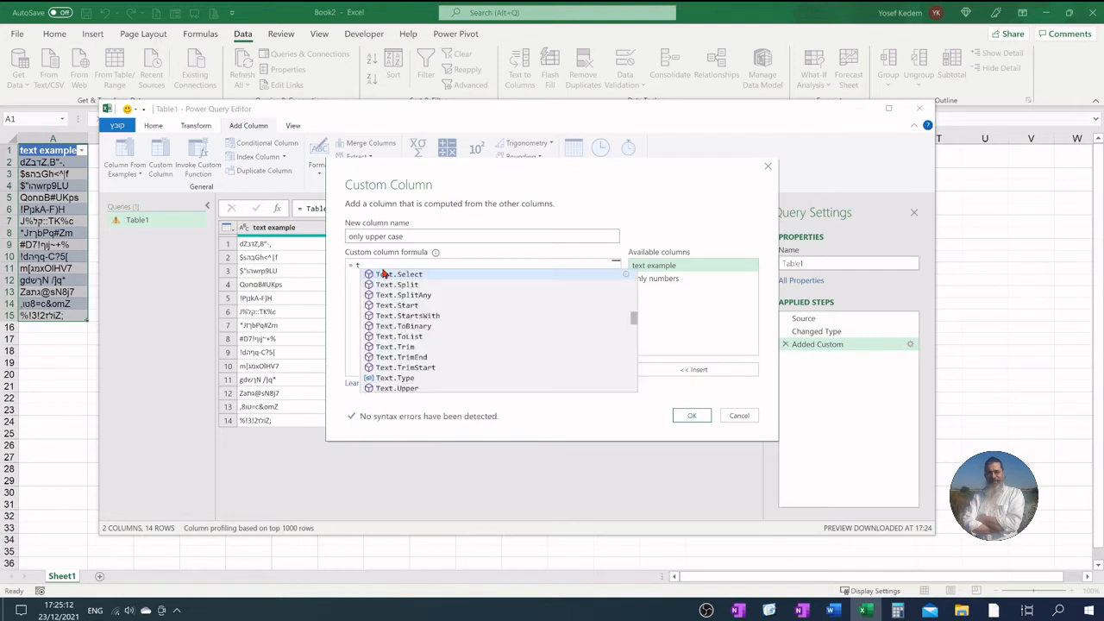
{"action": "left_click", "coordinate": [384, 274]}
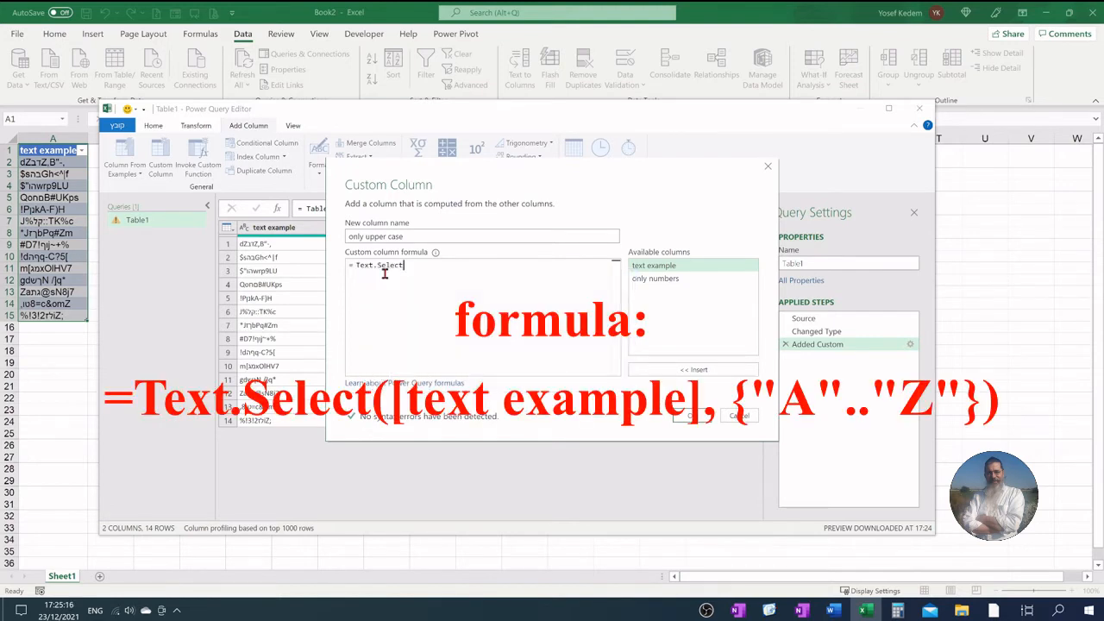
{"action": "type", "text": "("}
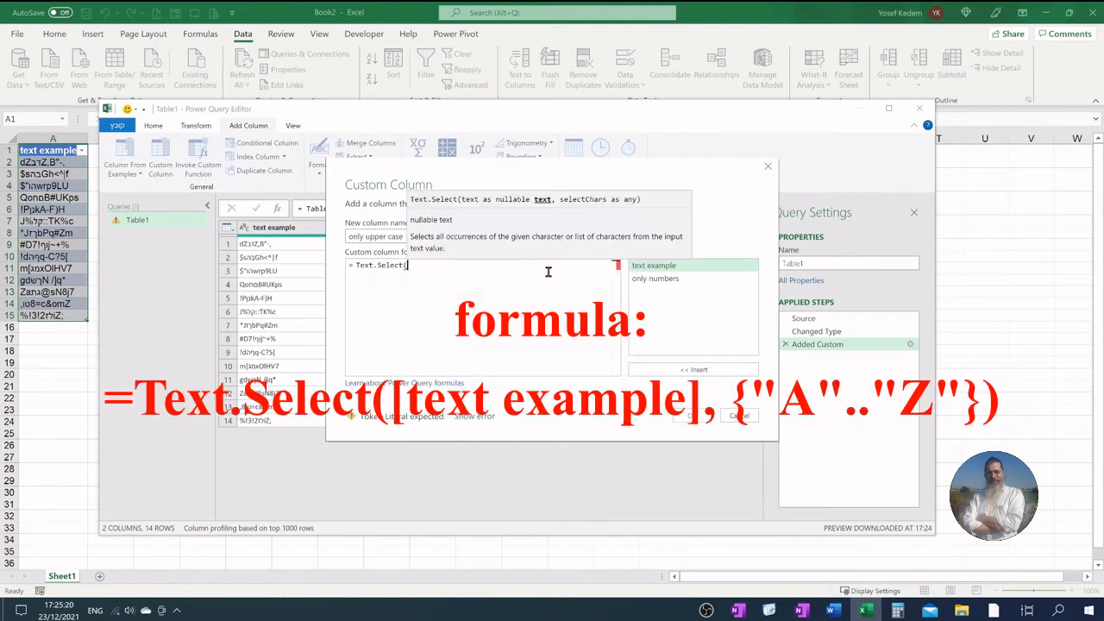
{"action": "double_click", "coordinate": [655, 266]}
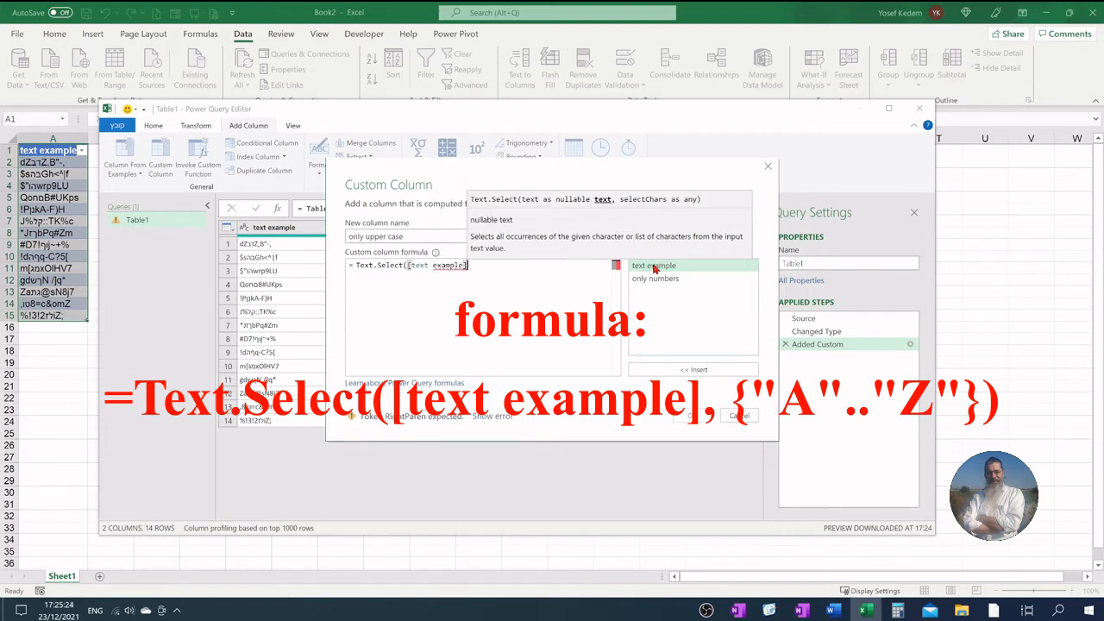
{"action": "type", "text": ", {"}
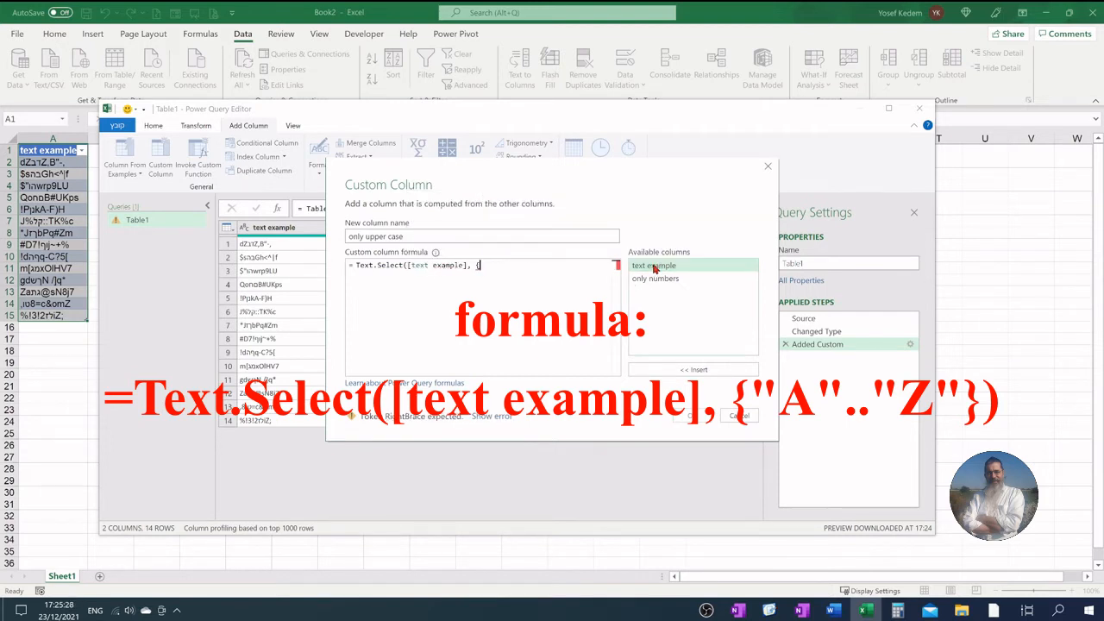
{"action": "type", "text": "\"A\"."}
{"action": "type", "text": ".\"Z\""}
{"action": "type", "text": "\"})"}
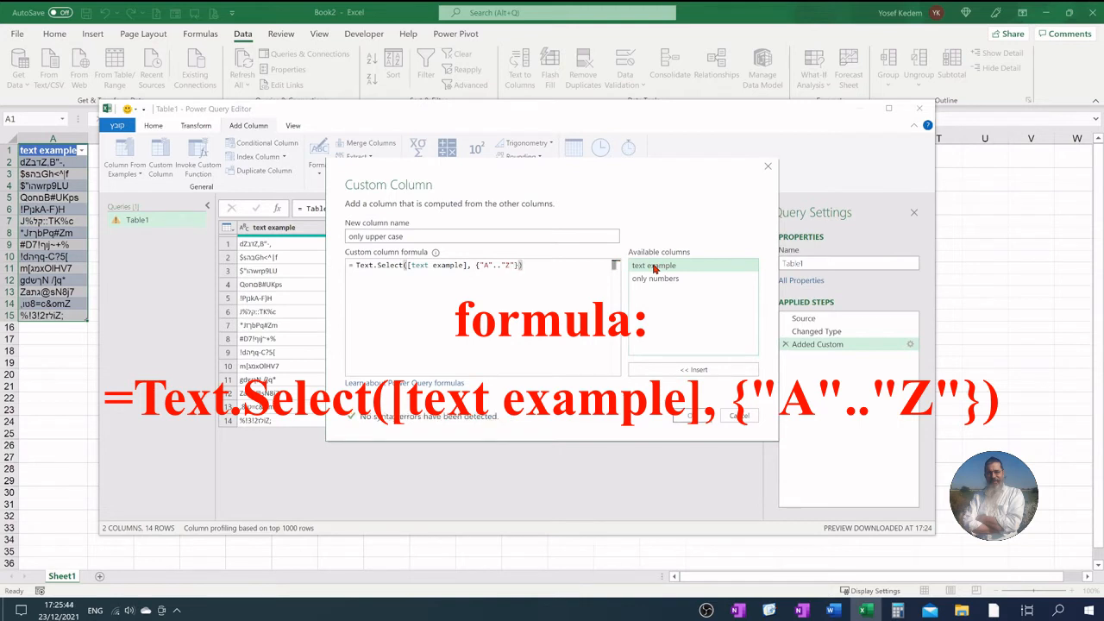
{"action": "left_click", "coordinate": [693, 415]}
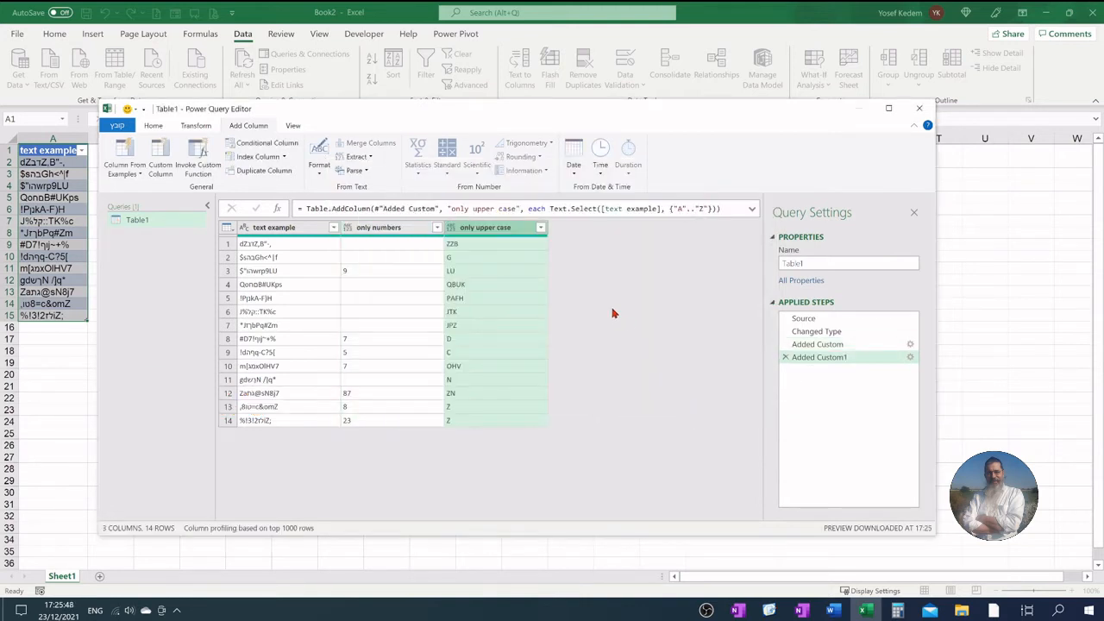
Start another custom column and name it "only lower case".
{"action": "left_click", "coordinate": [163, 155]}
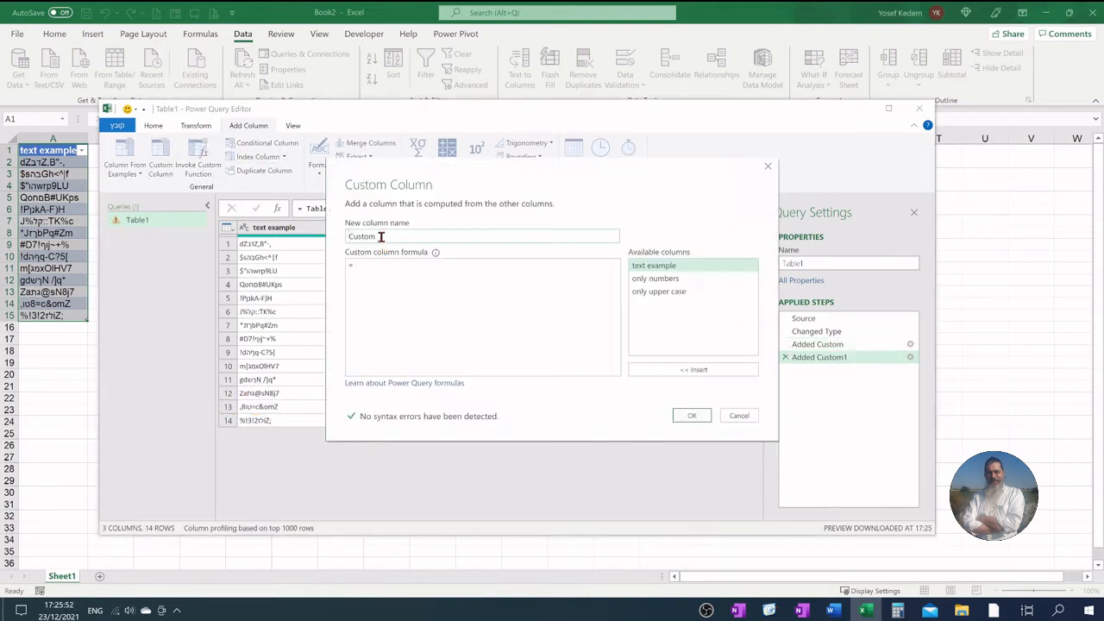
{"action": "left_click_drag", "start_coordinate": [385, 236], "coordinate": [347, 237]}
{"action": "type", "text": "only"}
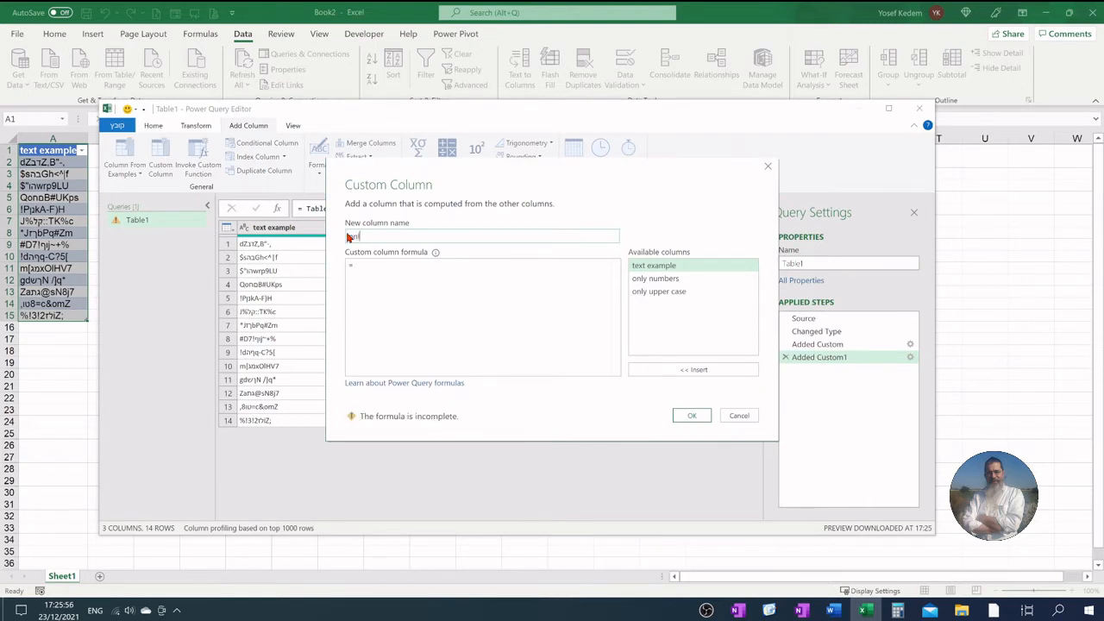
{"action": "type", "text": " lower case"}
Enter the column formula Text.Select([text example], {"a".."z"}) and add the lower-case column to the query.
{"action": "left_click", "coordinate": [367, 274]}
{"action": "type", "text": "Text.Select"}
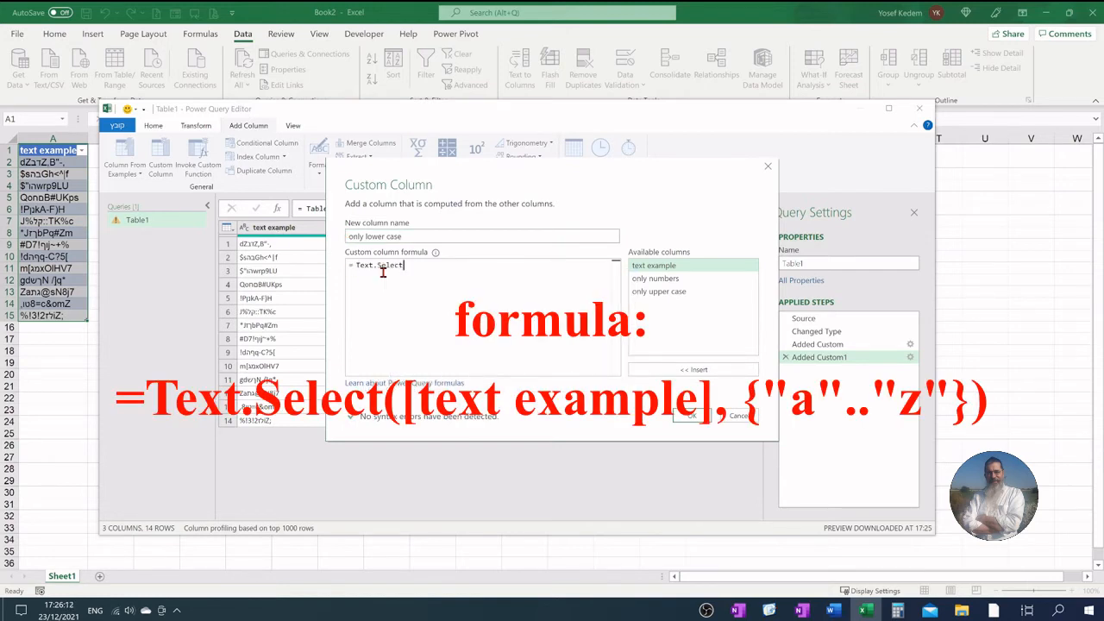
{"action": "type", "text": "("}
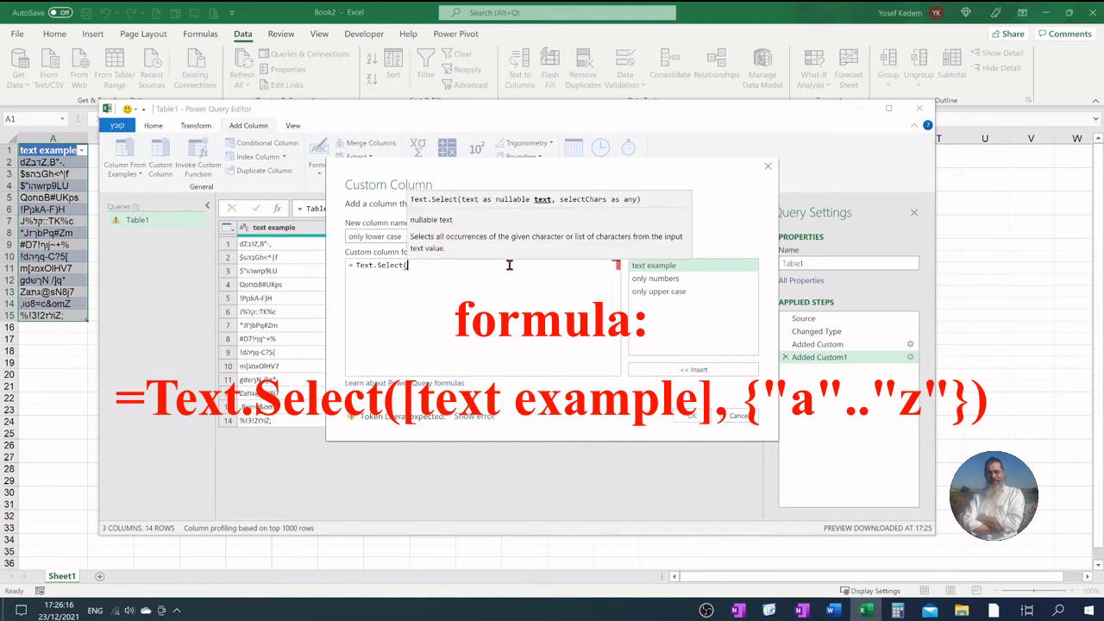
{"action": "left_click", "coordinate": [655, 270]}
{"action": "double_click", "coordinate": [655, 270]}
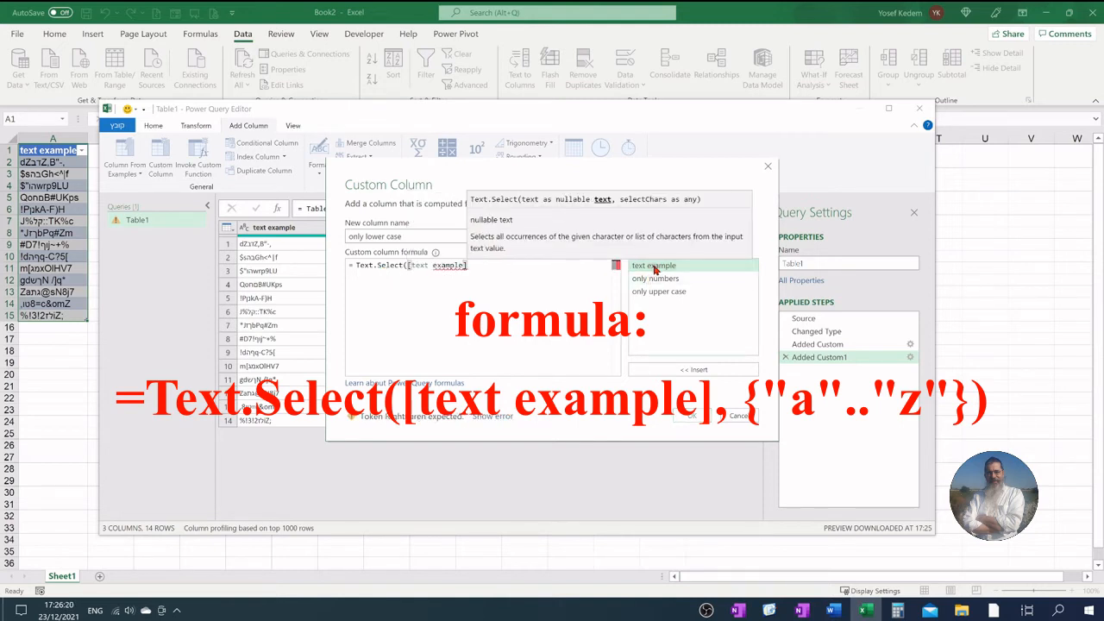
{"action": "type", "text": ", {"}
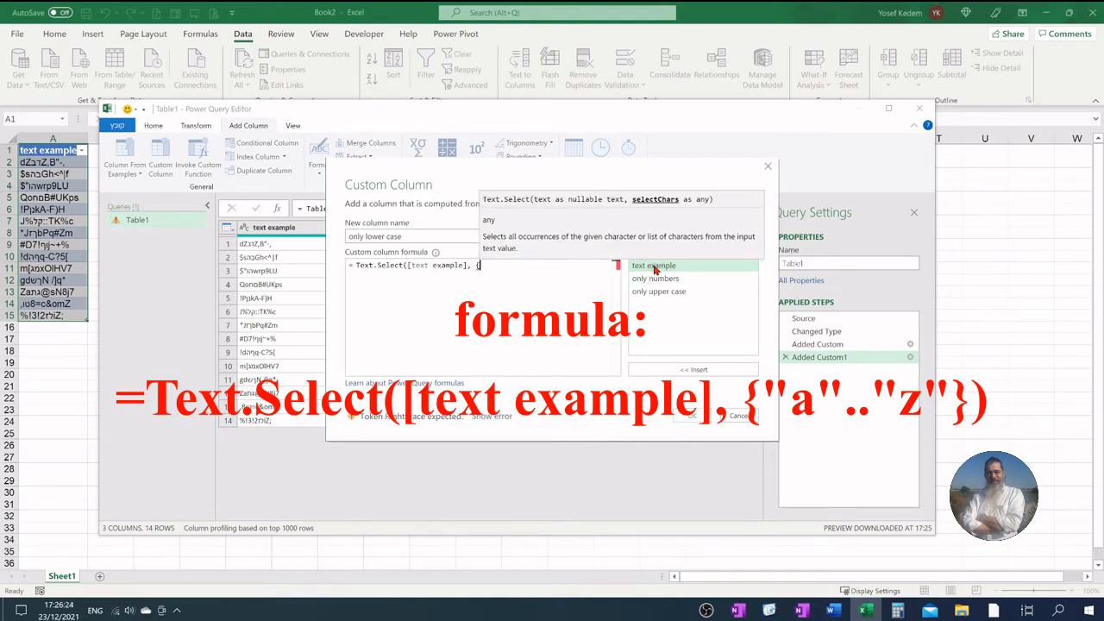
{"action": "type", "text": "\"a\".."}
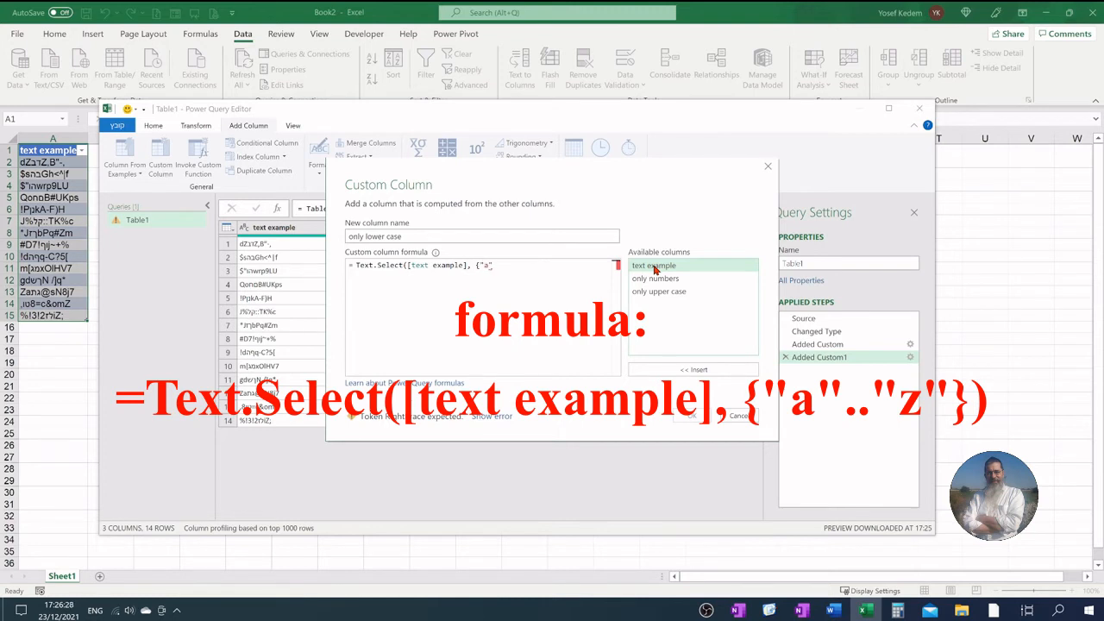
{"action": "type", "text": "\"z\"})"}
{"action": "key", "text": "Return"}
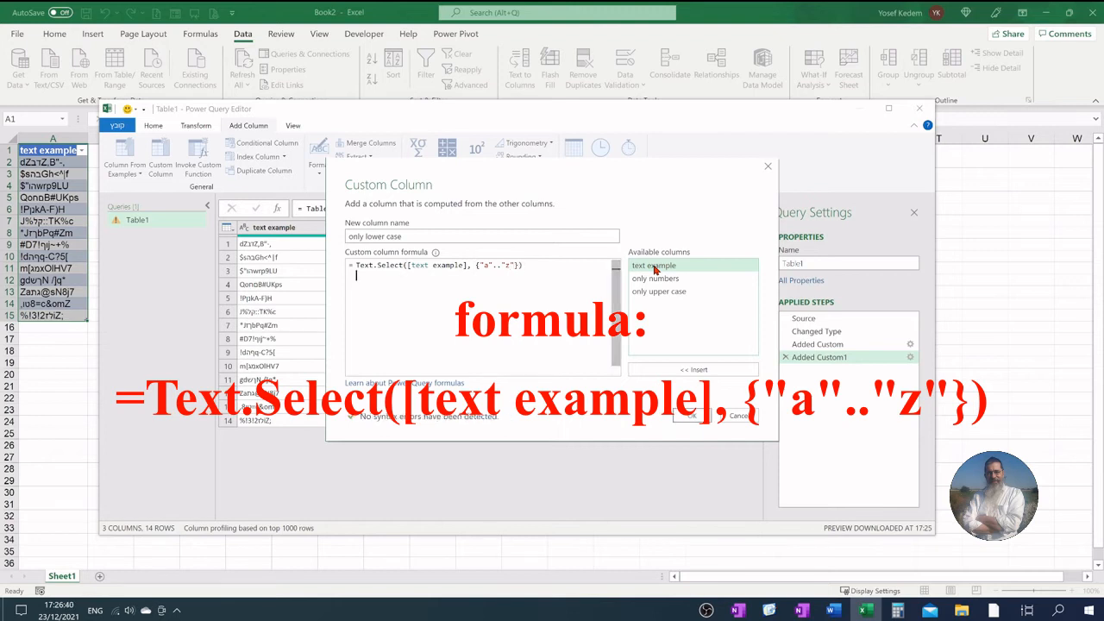
{"action": "left_click", "coordinate": [692, 415]}
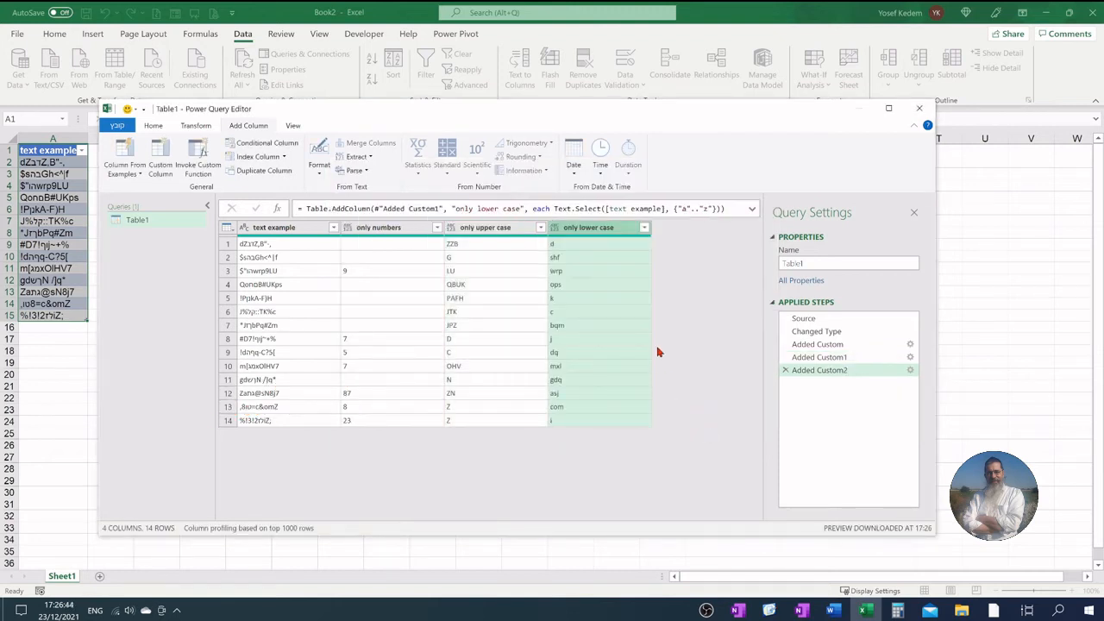
Start another custom column and name it "only hebrew".
{"action": "left_click", "coordinate": [161, 153]}
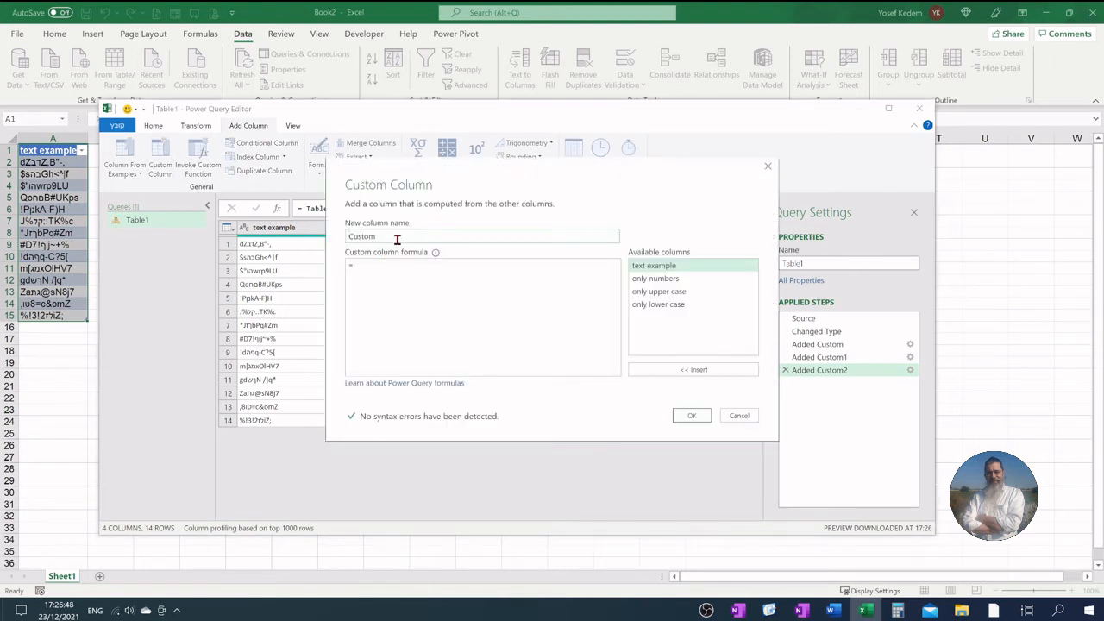
{"action": "left_click_drag", "start_coordinate": [395, 239], "coordinate": [349, 236]}
{"action": "type", "text": "only"}
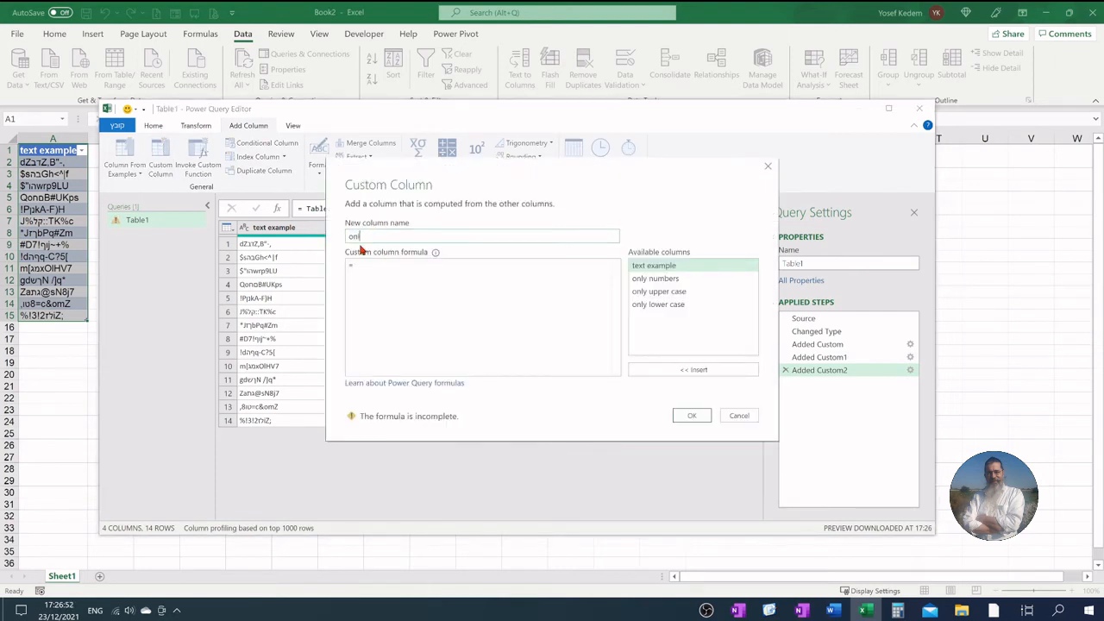
{"action": "type", "text": " hebrew"}
Begin the "only hebrew" column formula with Text.Select applied to [text example] and an opened character list.
{"action": "left_click", "coordinate": [360, 267]}
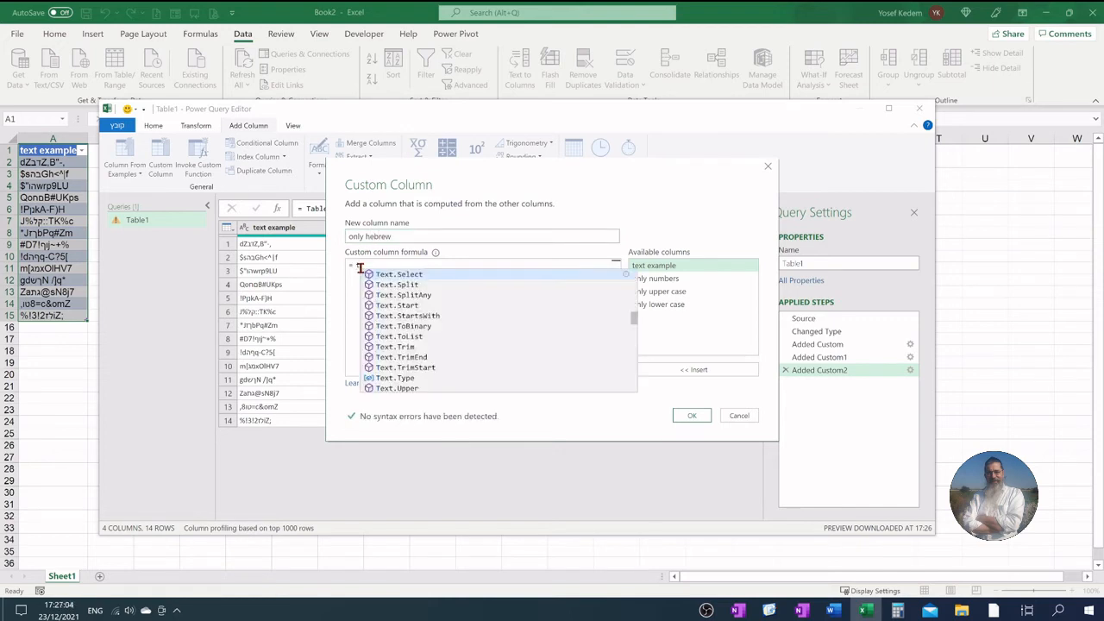
{"action": "left_click", "coordinate": [382, 275]}
{"action": "type", "text": "("}
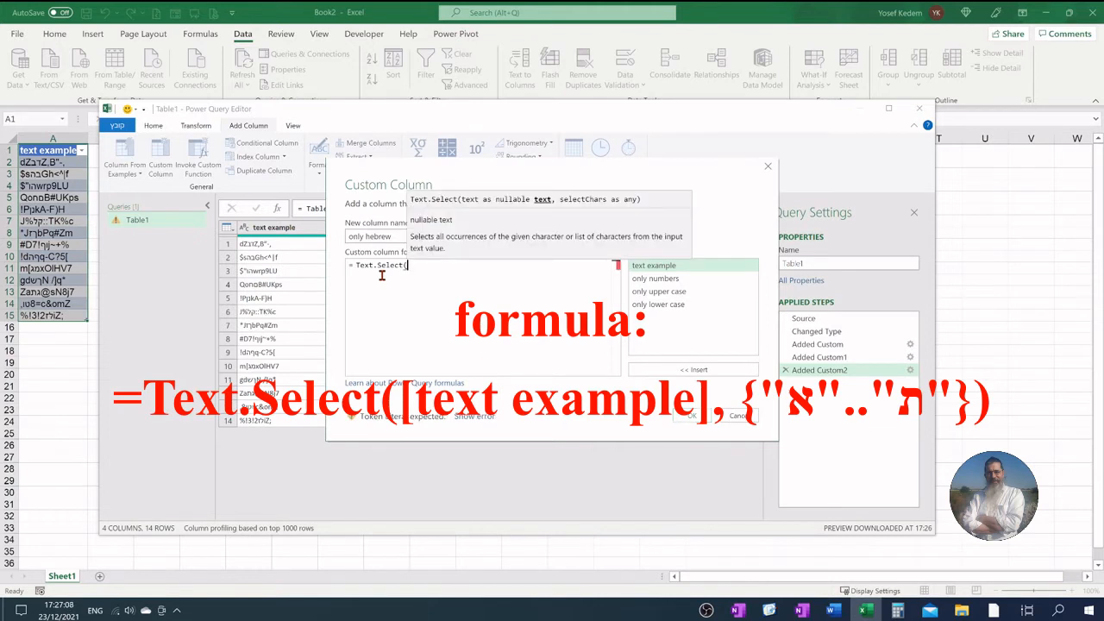
{"action": "double_click", "coordinate": [652, 267]}
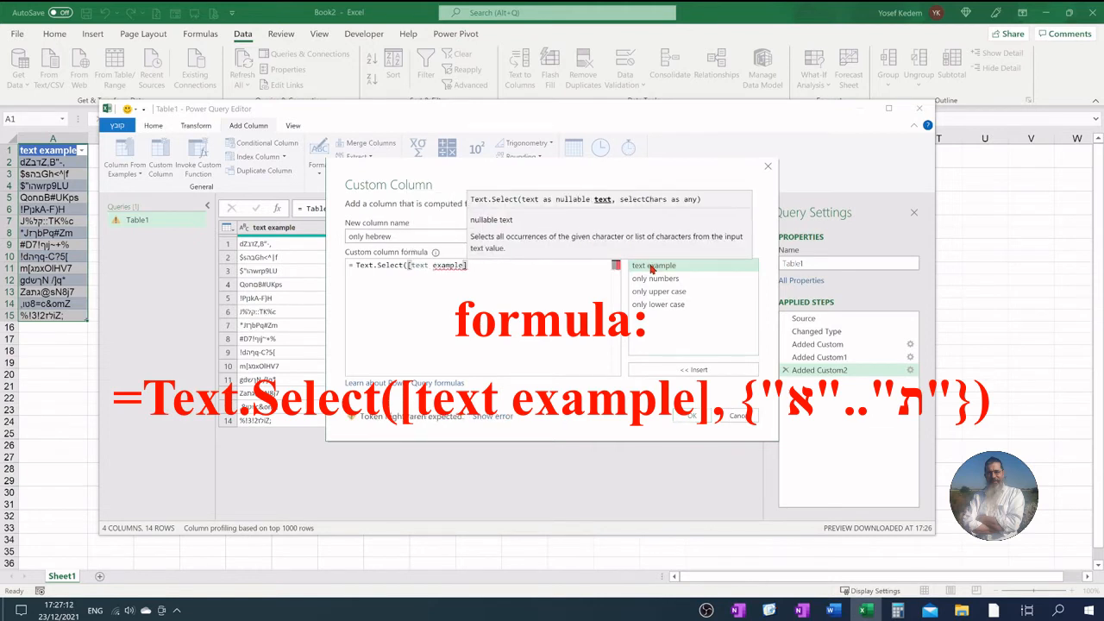
{"action": "type", "text": ", {\""}
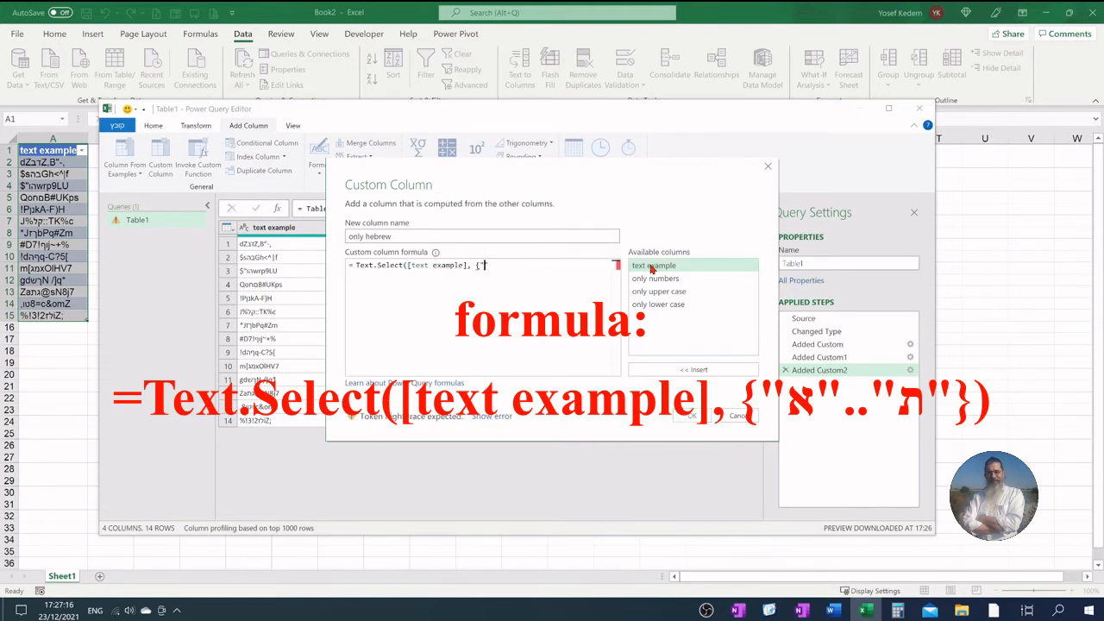
Complete the formula's character list as {"א".."ת"} and add the Hebrew column to the query.
{"action": "key", "text": "alt+shift"}
{"action": "type", "text": "א"}
{"action": "type", "text": "ץץ"}
{"action": "key", "text": "BackSpace"}
{"action": "key", "text": "BackSpace"}
{"action": "key", "text": "alt+shift"}
{"action": "type", "text": "..\""}
{"action": "key", "text": "alt+shift"}
{"action": "type", "text": "ת\"}"}
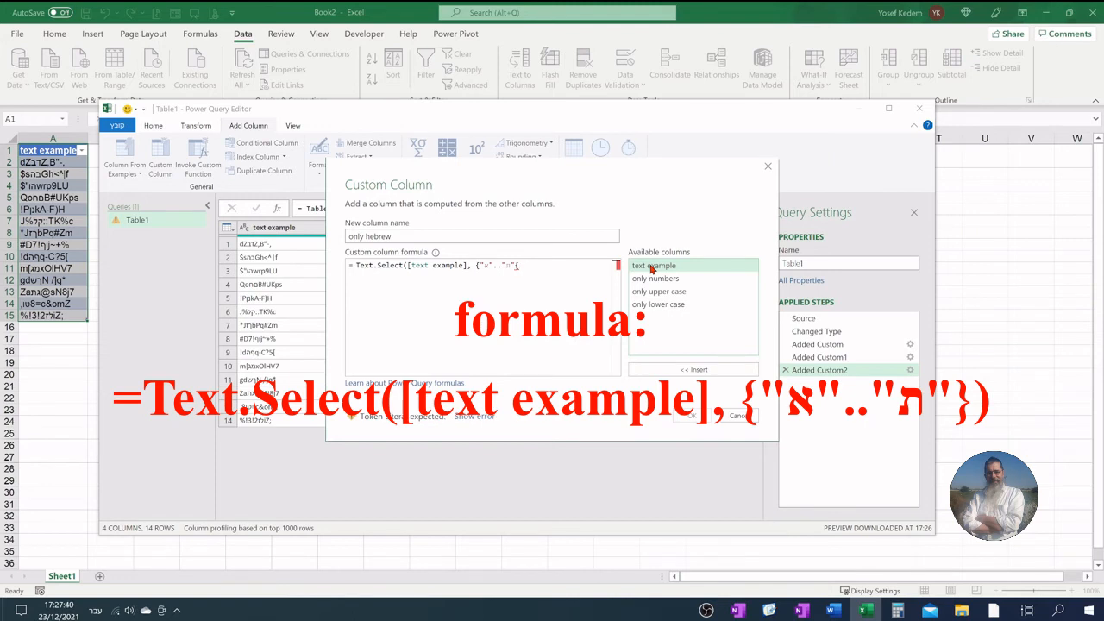
{"action": "key", "text": "BackSpace"}
{"action": "type", "text": "}"}
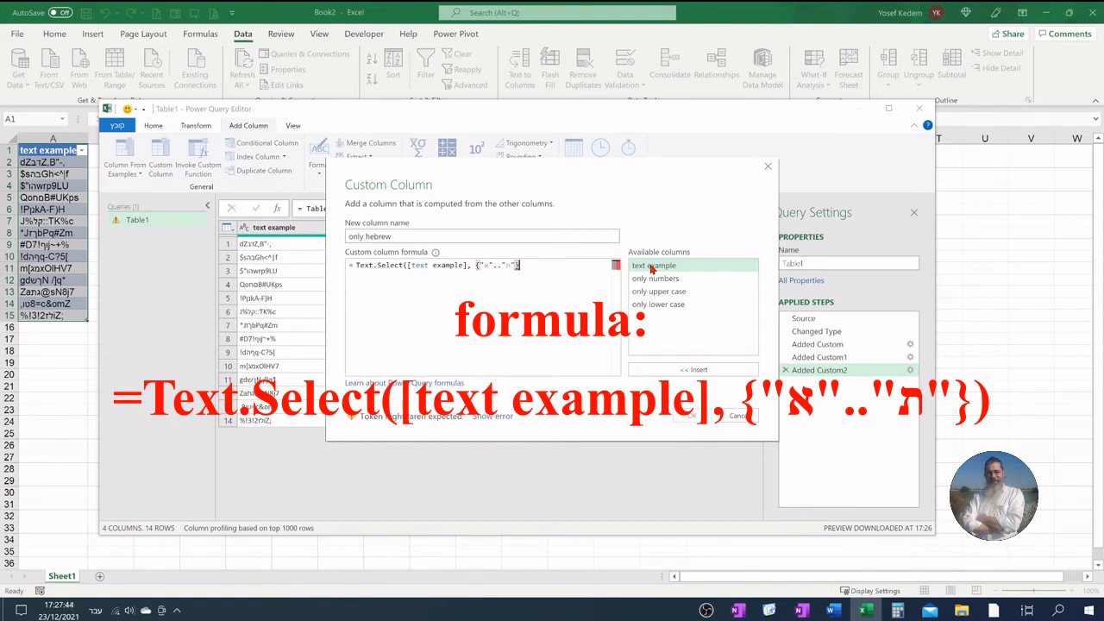
{"action": "type", "text": ")"}
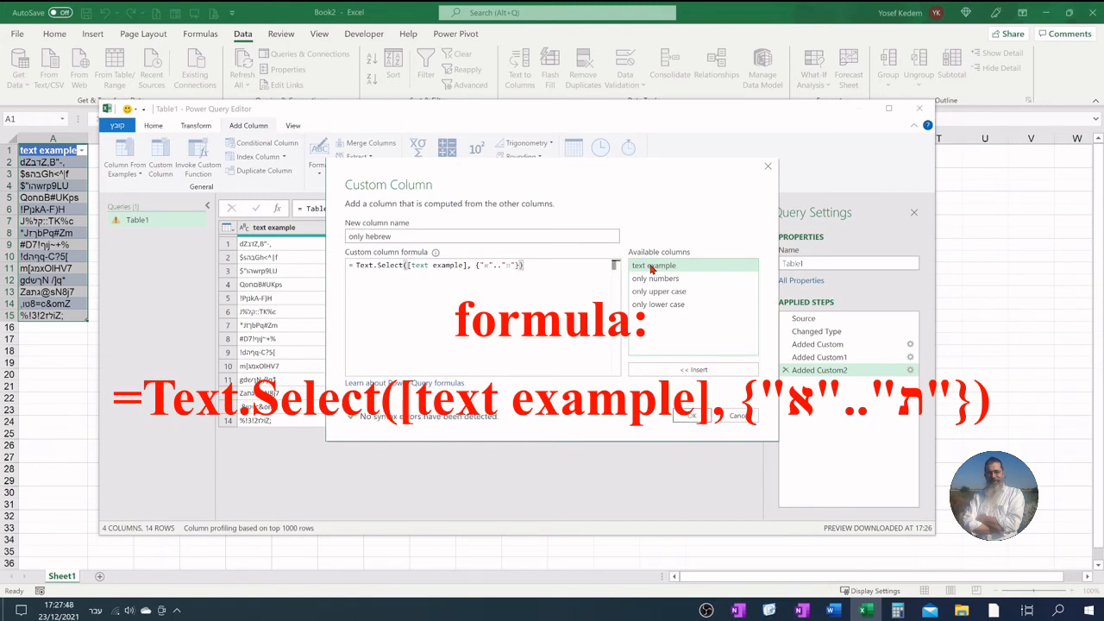
{"action": "left_click", "coordinate": [690, 415]}
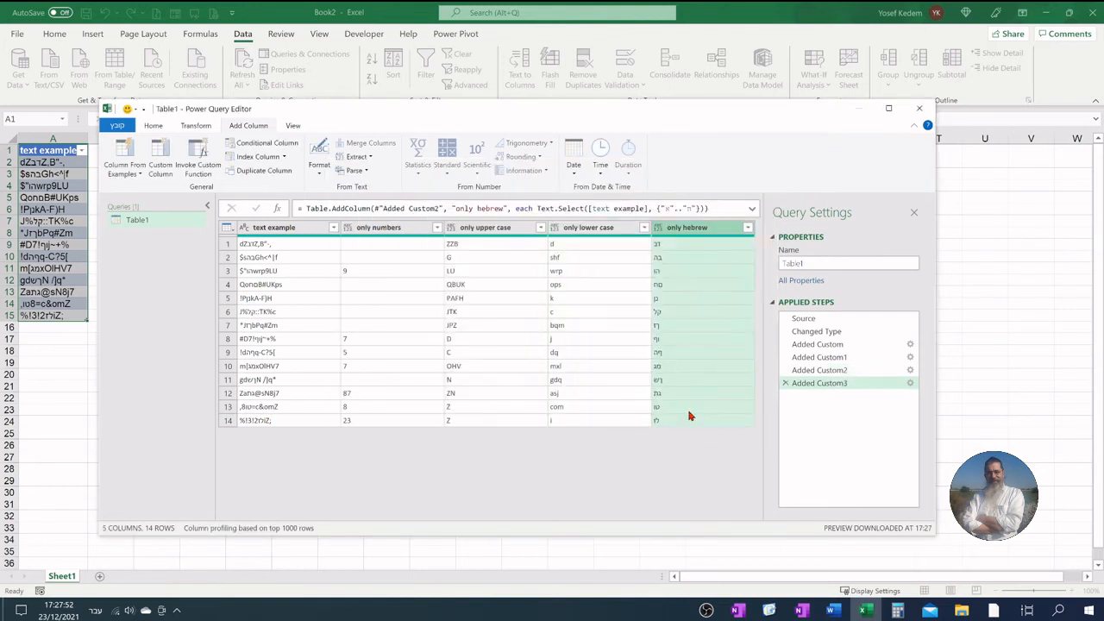
Start another custom column and name it "symbols and punctuation".
{"action": "left_click", "coordinate": [164, 154]}
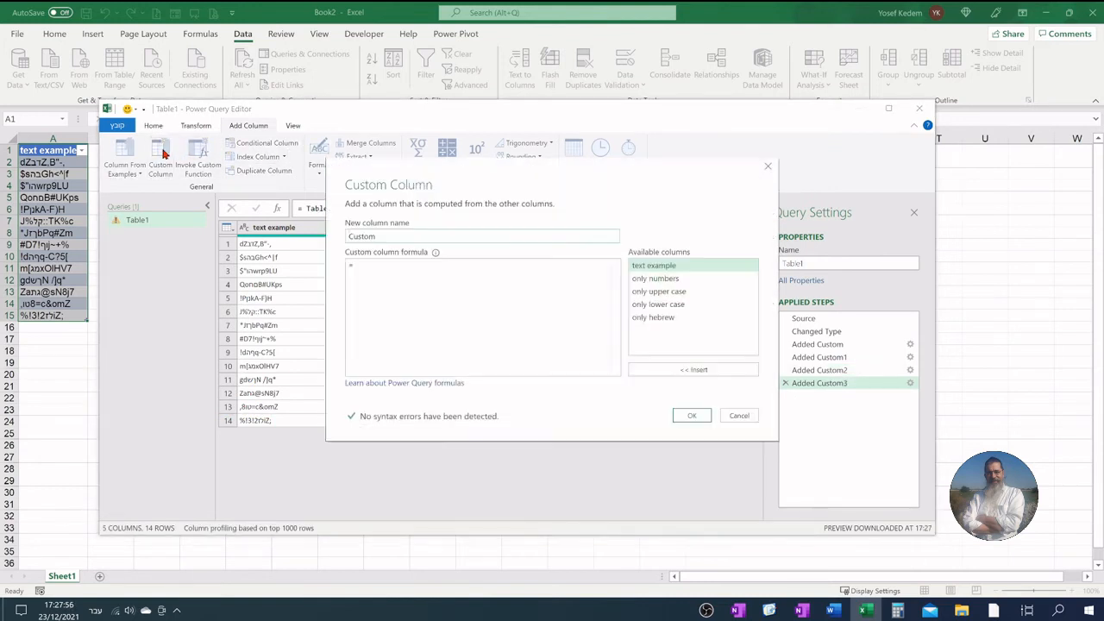
{"action": "double_click", "coordinate": [358, 236]}
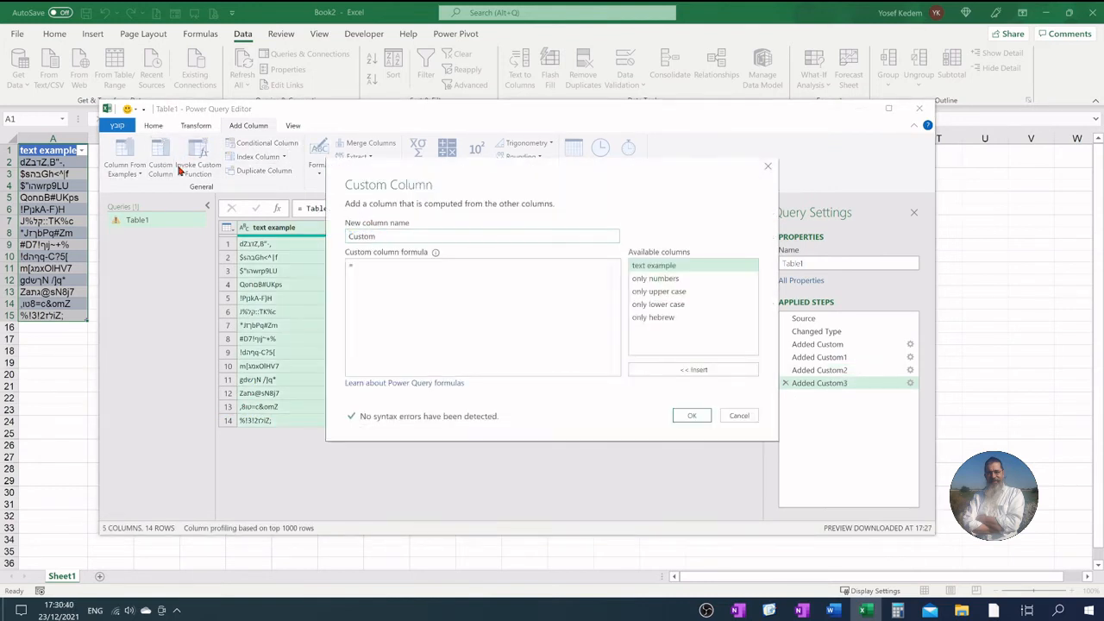
{"action": "double_click", "coordinate": [360, 237]}
{"action": "type", "text": "symbols a"}
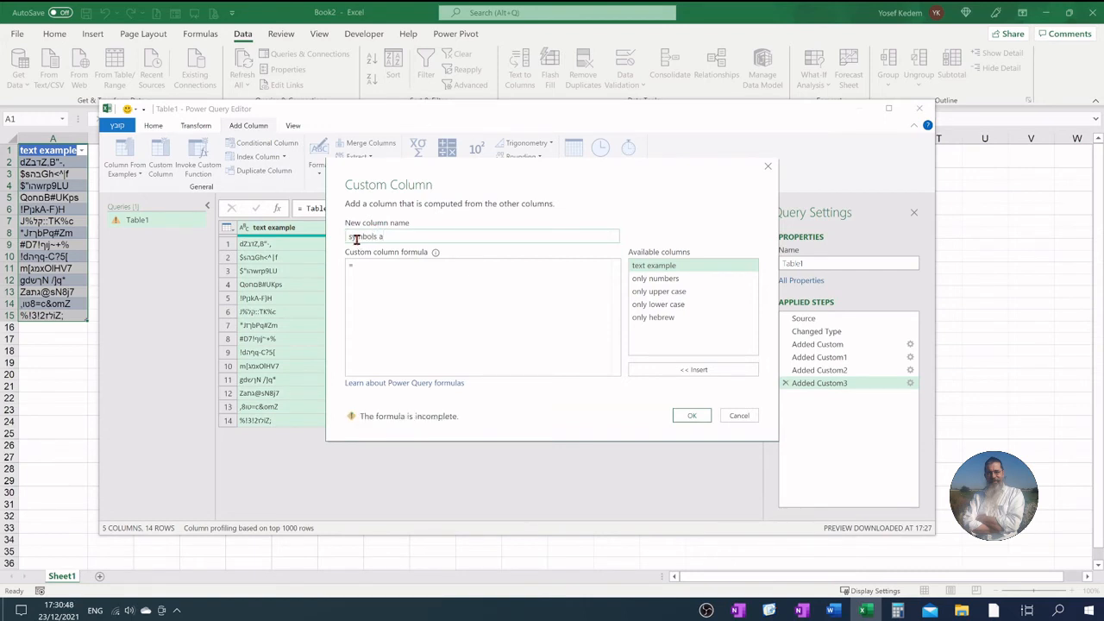
{"action": "type", "text": "nd punctuation"}
Begin the "symbols and punctuation" column formula with Text.Remove applied to [text example] and an opened character list.
{"action": "left_click", "coordinate": [363, 266]}
{"action": "type", "text": "t"}
{"action": "left_click", "coordinate": [405, 276]}
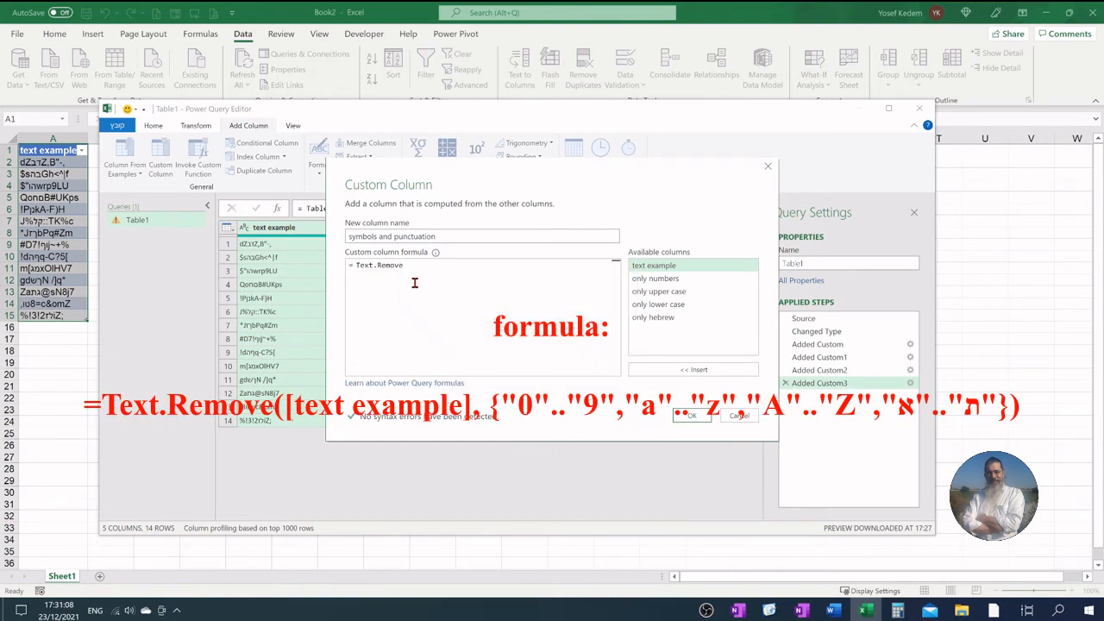
{"action": "type", "text": "("}
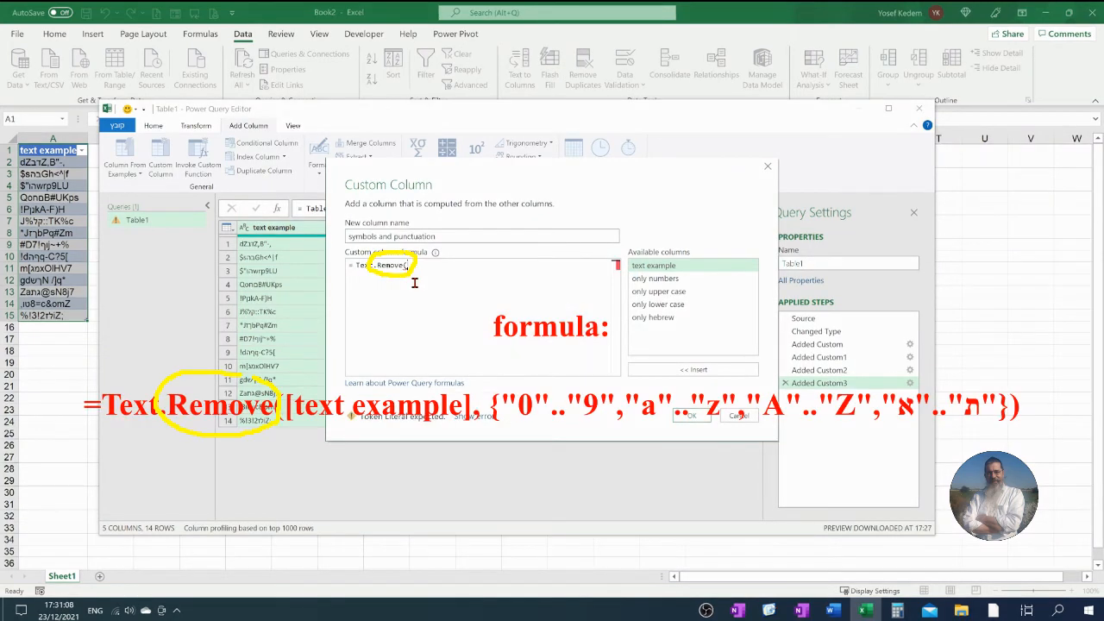
{"action": "double_click", "coordinate": [654, 265]}
{"action": "type", "text": ", {"}
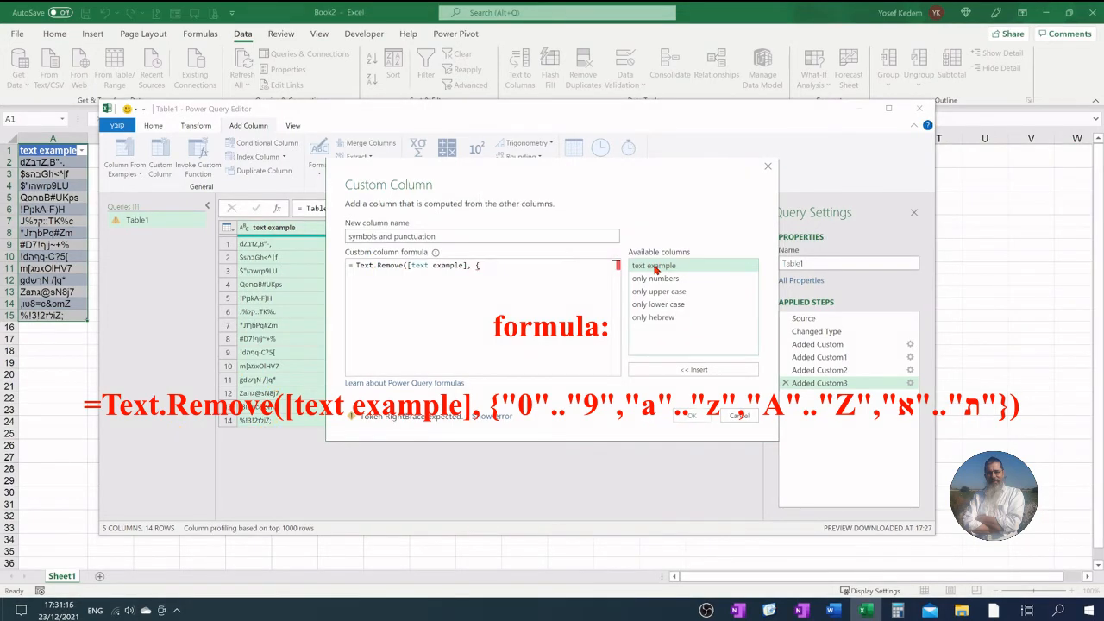
Complete the list of removed characters as {"0".."9","a".."z","A".."Z","א".."ת"} and add the symbols column to the query.
{"action": "type", "text": "\"0\"..\"9\",\"a\".."}
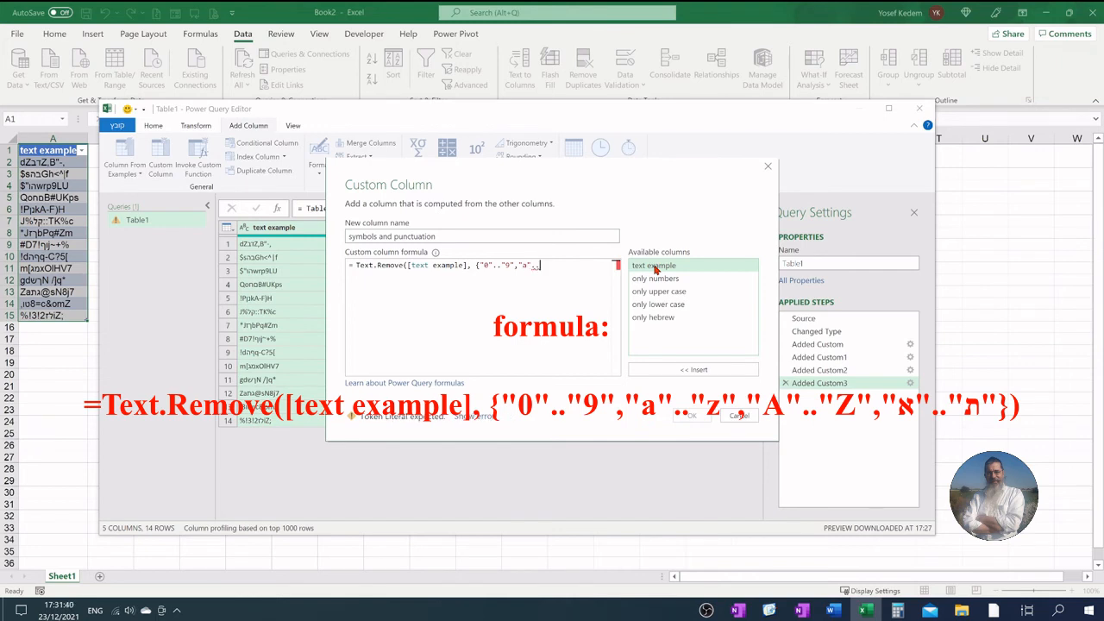
{"action": "type", "text": "\"z\",\"A\"..\"Z\",\""}
{"action": "key", "text": "alt+shift"}
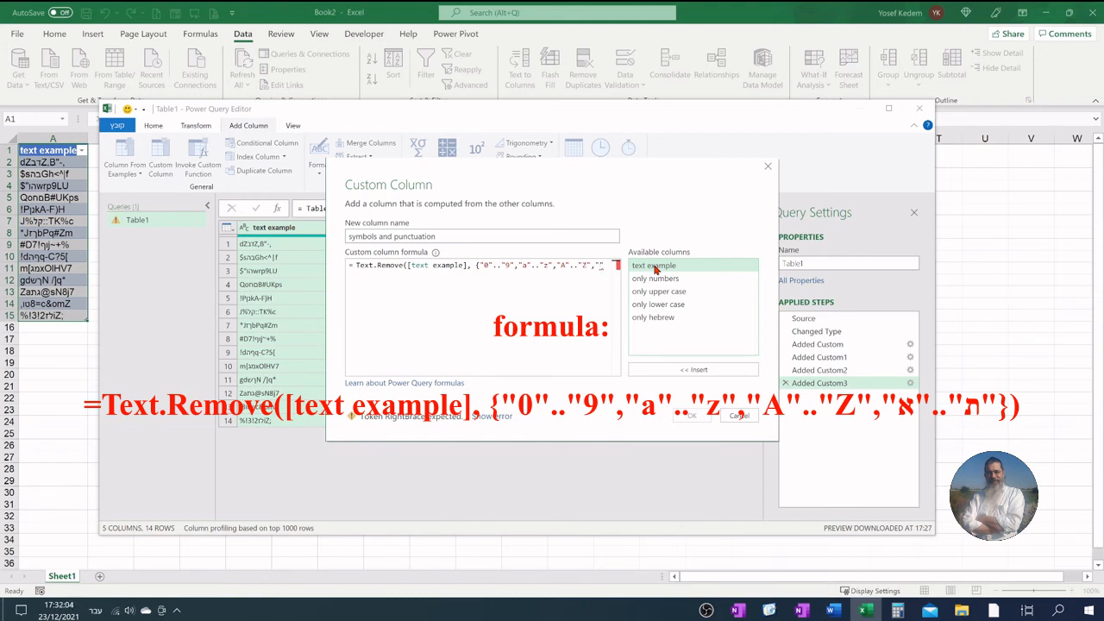
{"action": "type", "text": "א"}
{"action": "key", "text": "alt+shift"}
{"action": "type", "text": "\".."}
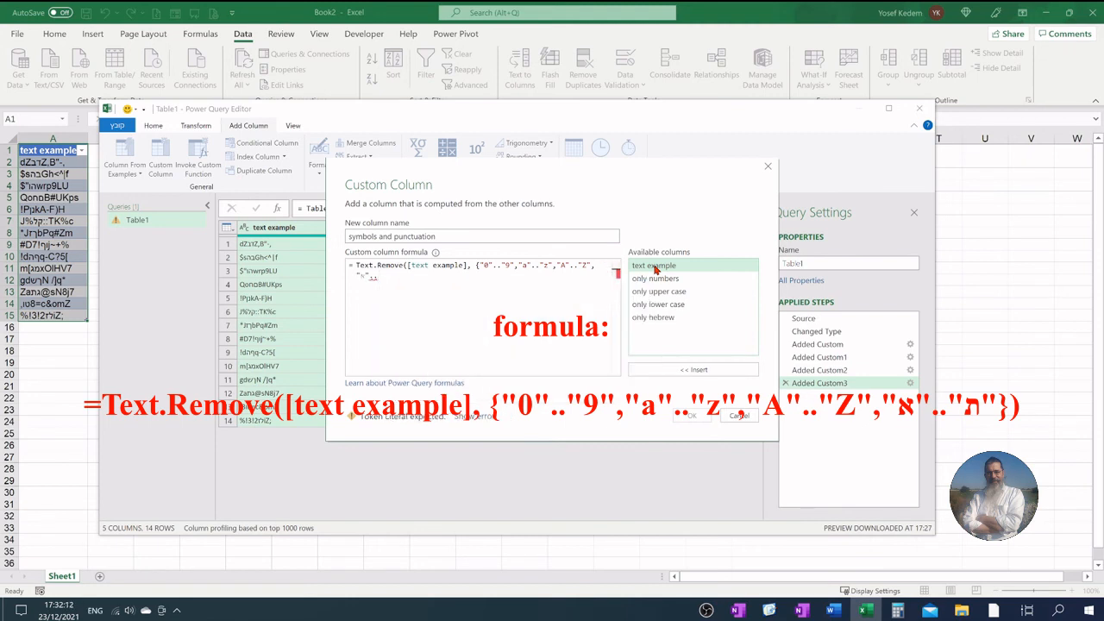
{"action": "type", "text": "\""}
{"action": "key", "text": "alt+shift"}
{"action": "type", "text": "ת"}
{"action": "key", "text": "alt+shift"}
{"action": "type", "text": "})"}
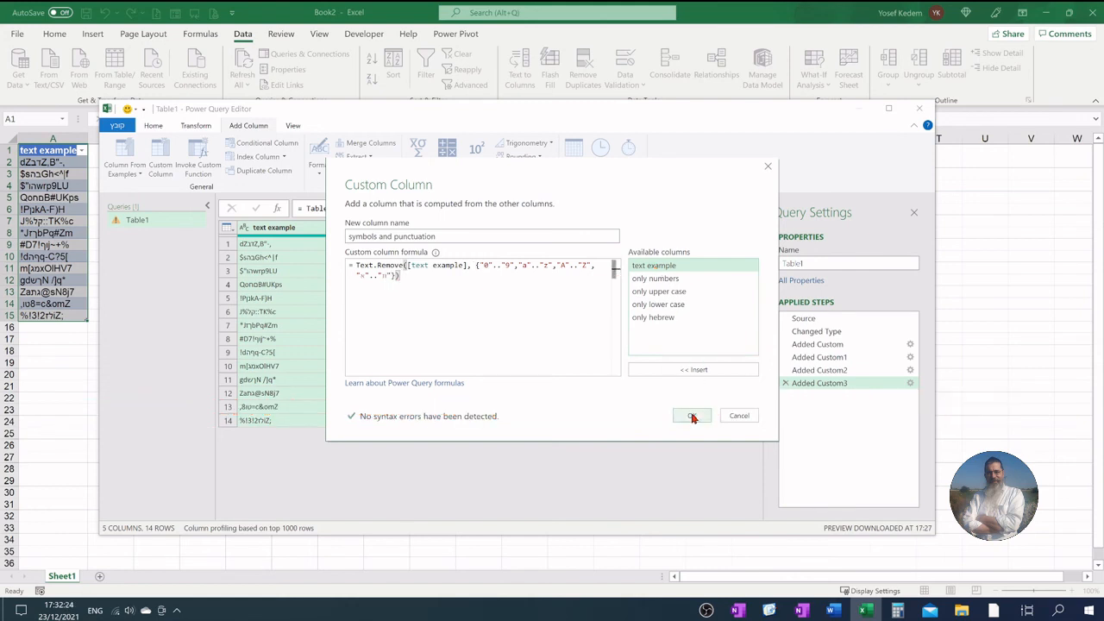
{"action": "left_click", "coordinate": [693, 418]}
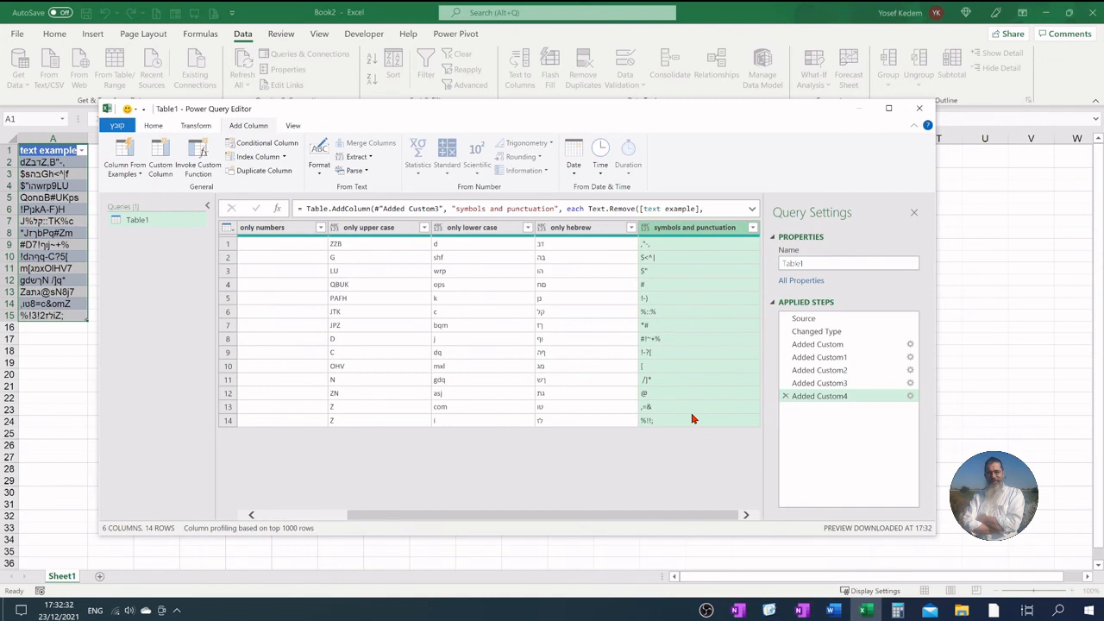
Close the query editor and load the result as a table into the existing worksheet at cell C1 of Sheet1.
{"action": "left_click", "coordinate": [152, 126]}
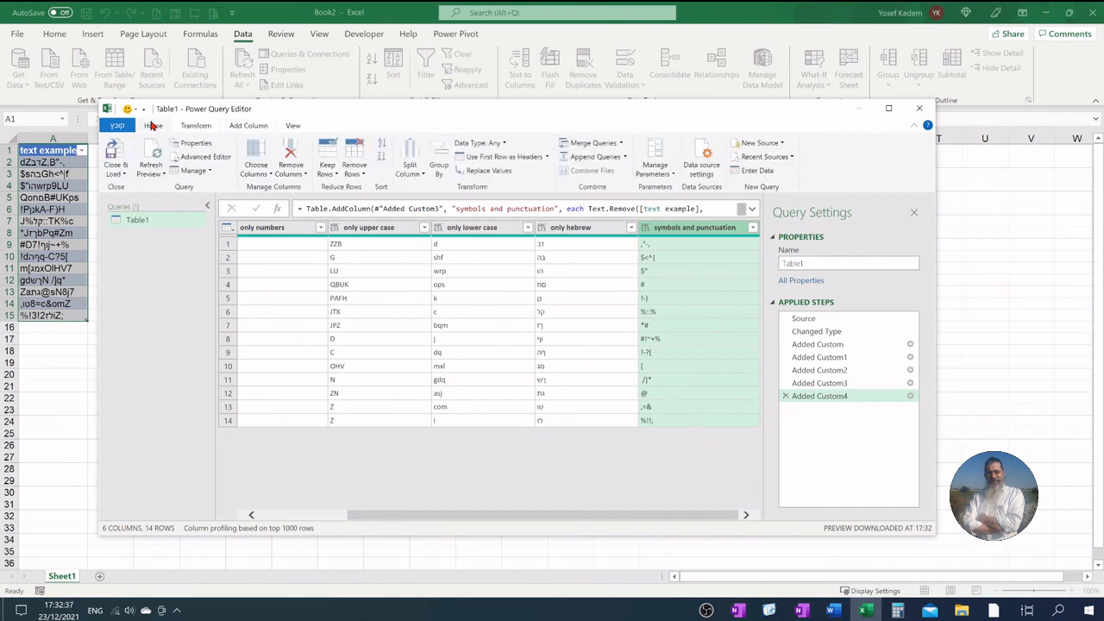
{"action": "left_click", "coordinate": [125, 174]}
{"action": "left_click", "coordinate": [135, 200]}
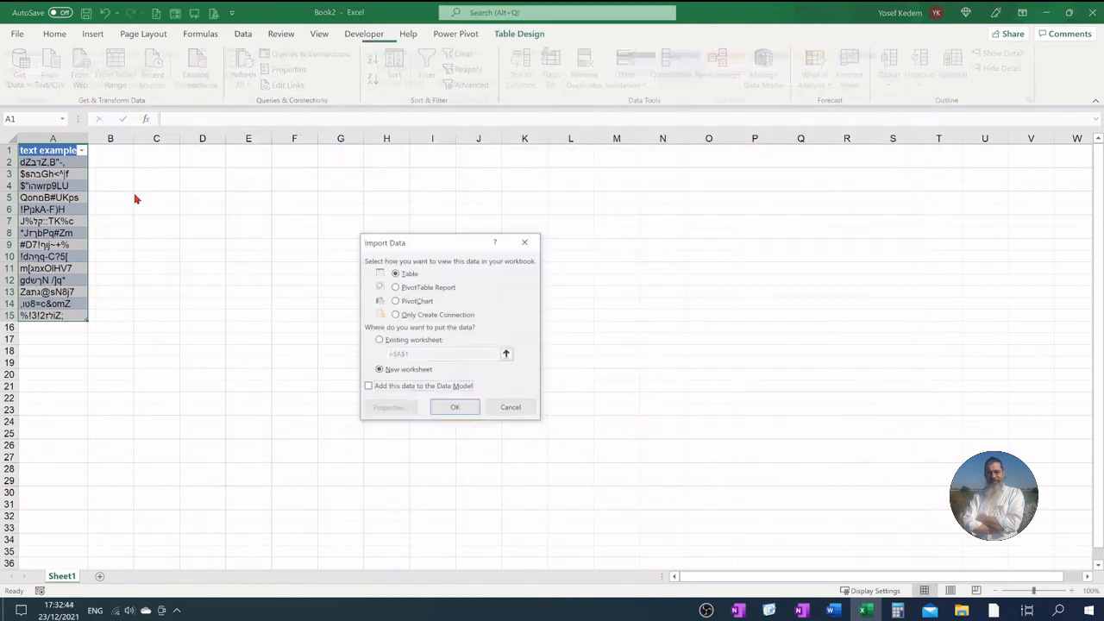
{"action": "left_click", "coordinate": [378, 340]}
{"action": "left_click", "coordinate": [162, 148]}
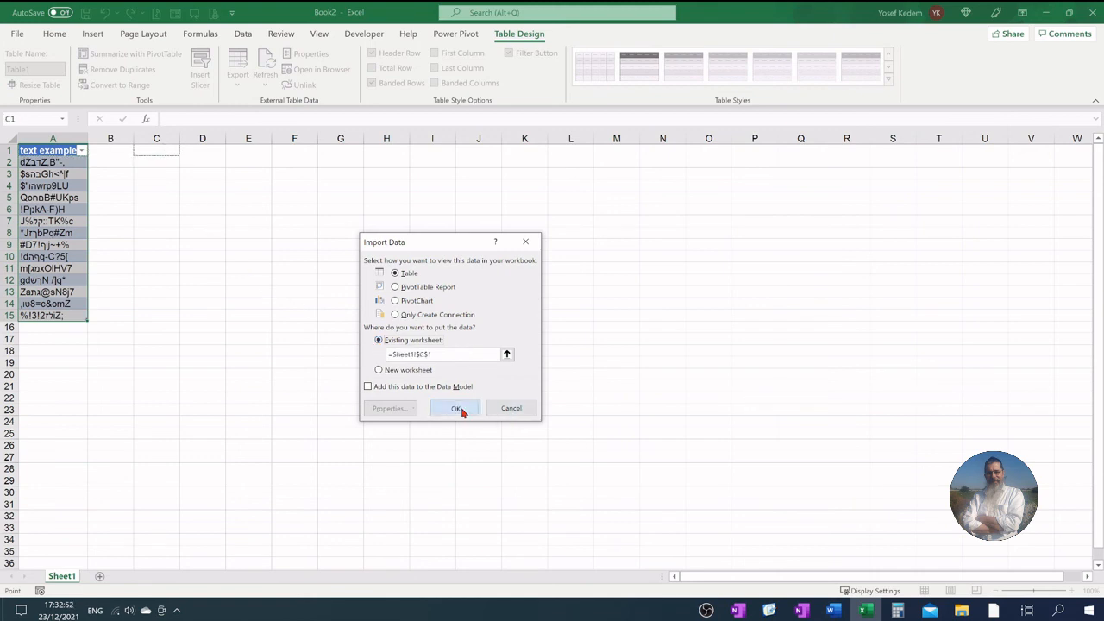
{"action": "left_click", "coordinate": [466, 412]}
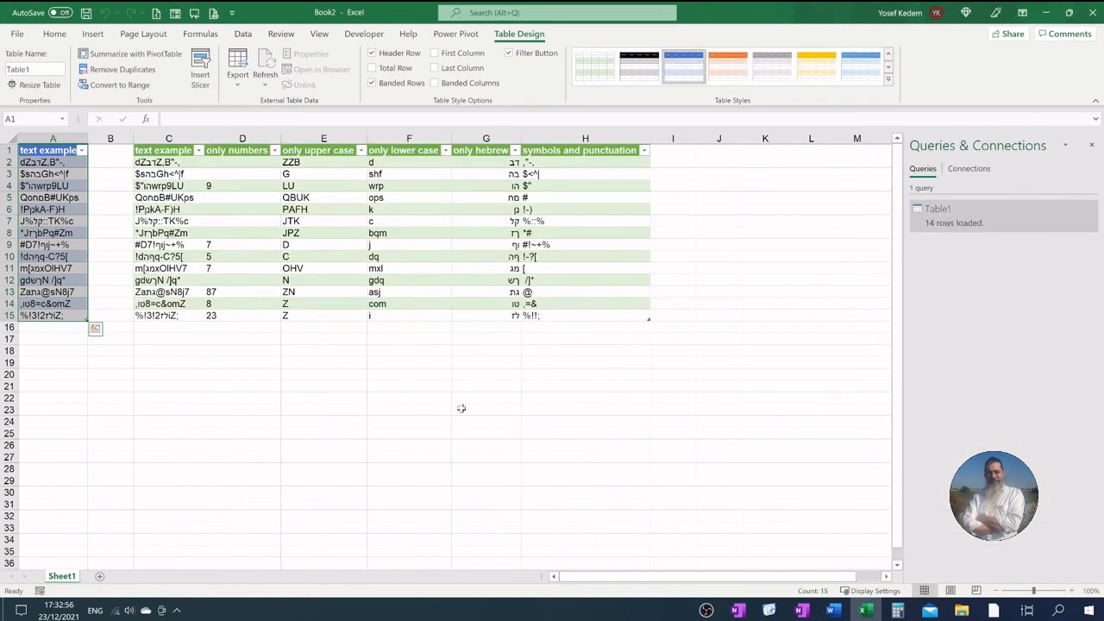